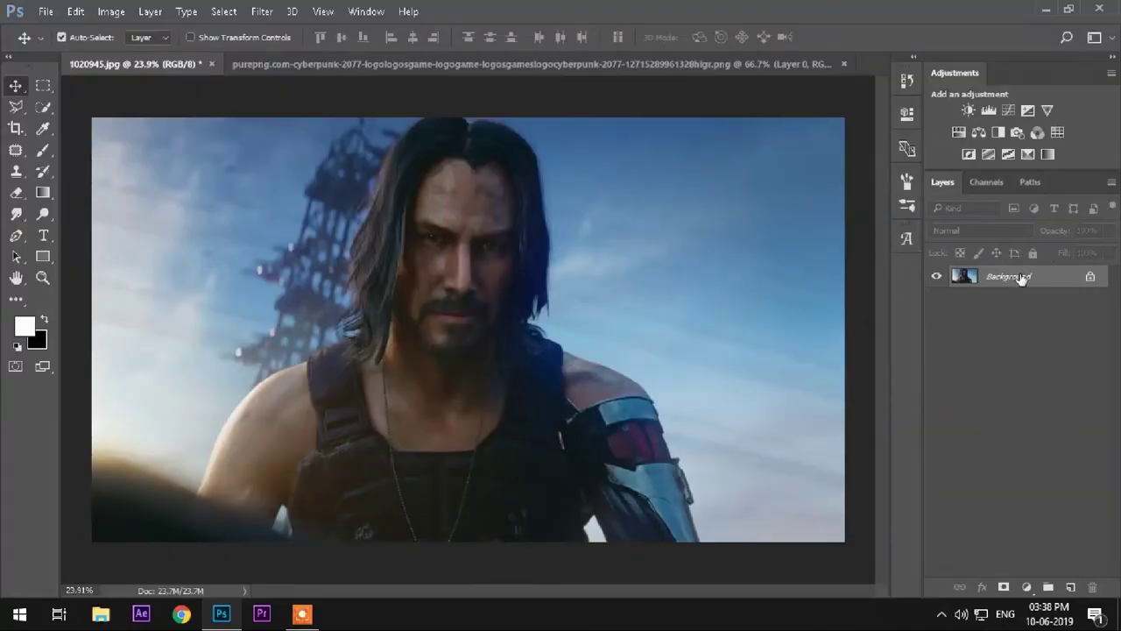
# Step: Duplicate the Background layer to create a Background copy layer
pyautogui.moveTo(1021, 278); pyautogui.dragTo(1071, 585)
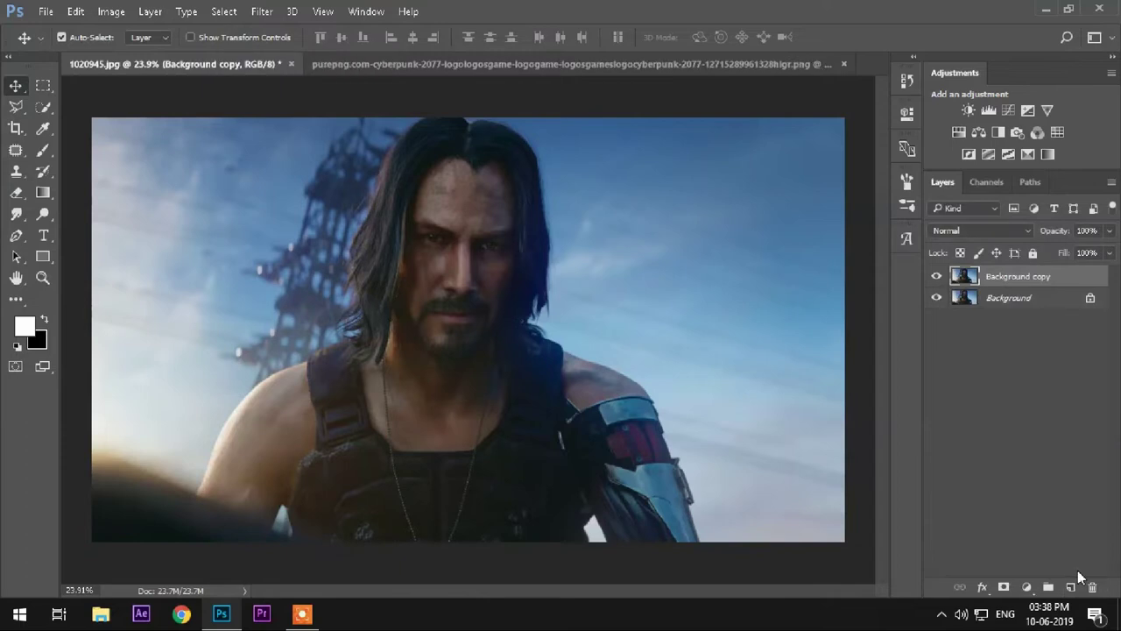
pyautogui.click(111, 11)
pyautogui.moveTo(135, 54)
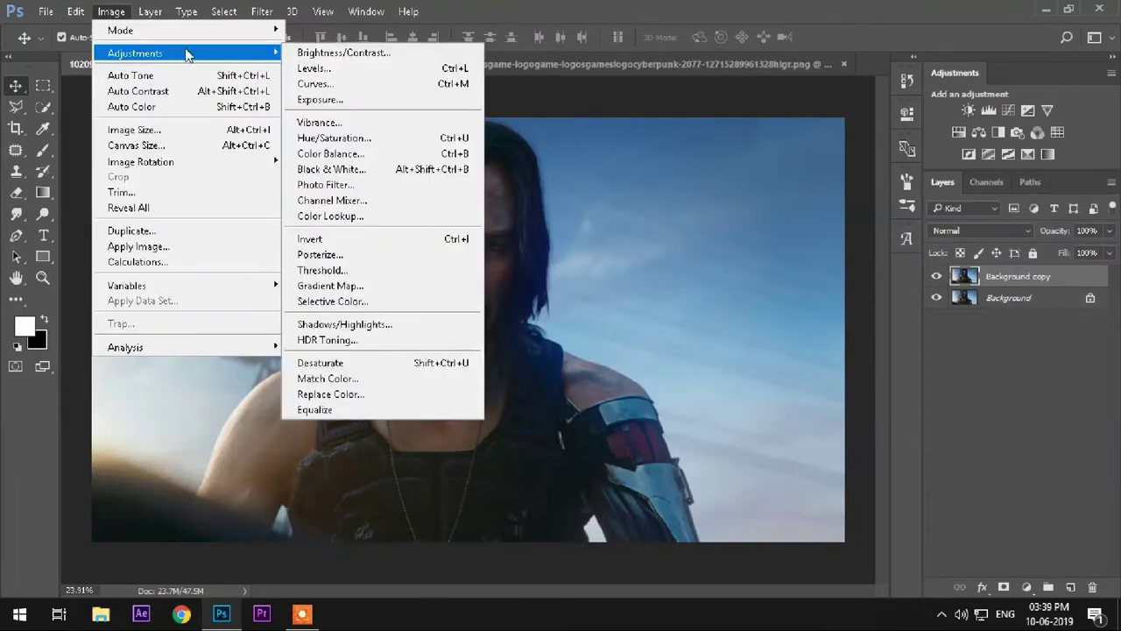
# Step: Apply an S-shaped Curves adjustment, pulling shadows down and lifting highlights
pyautogui.click(377, 84)
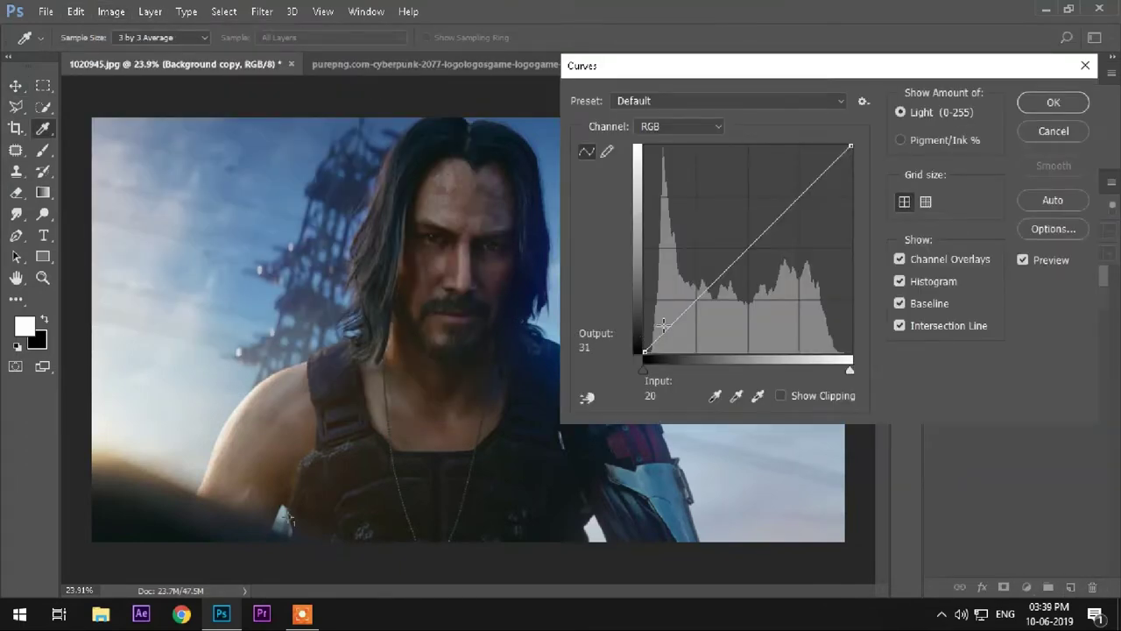
pyautogui.moveTo(671, 320); pyautogui.dragTo(677, 326)
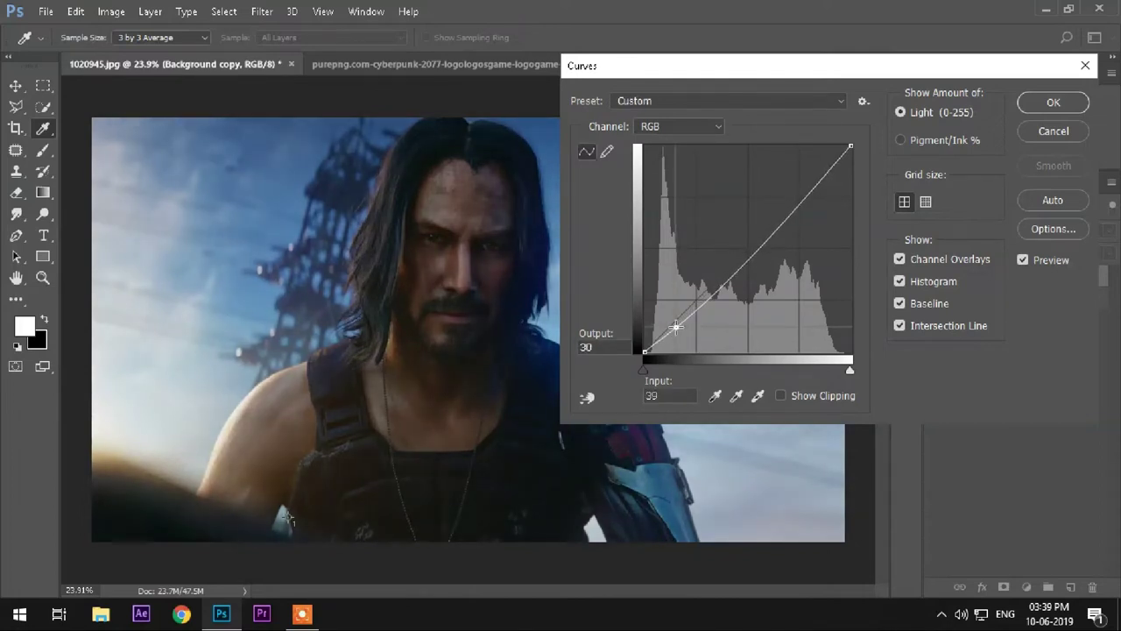
pyautogui.moveTo(800, 196); pyautogui.dragTo(805, 180)
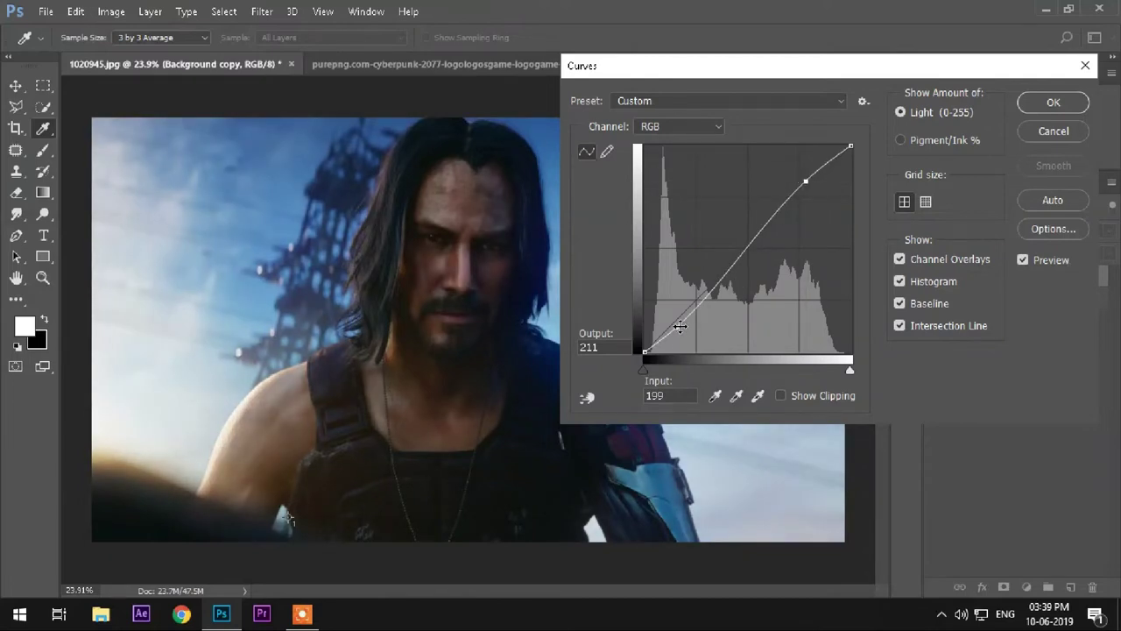
pyautogui.moveTo(678, 327); pyautogui.dragTo(681, 324)
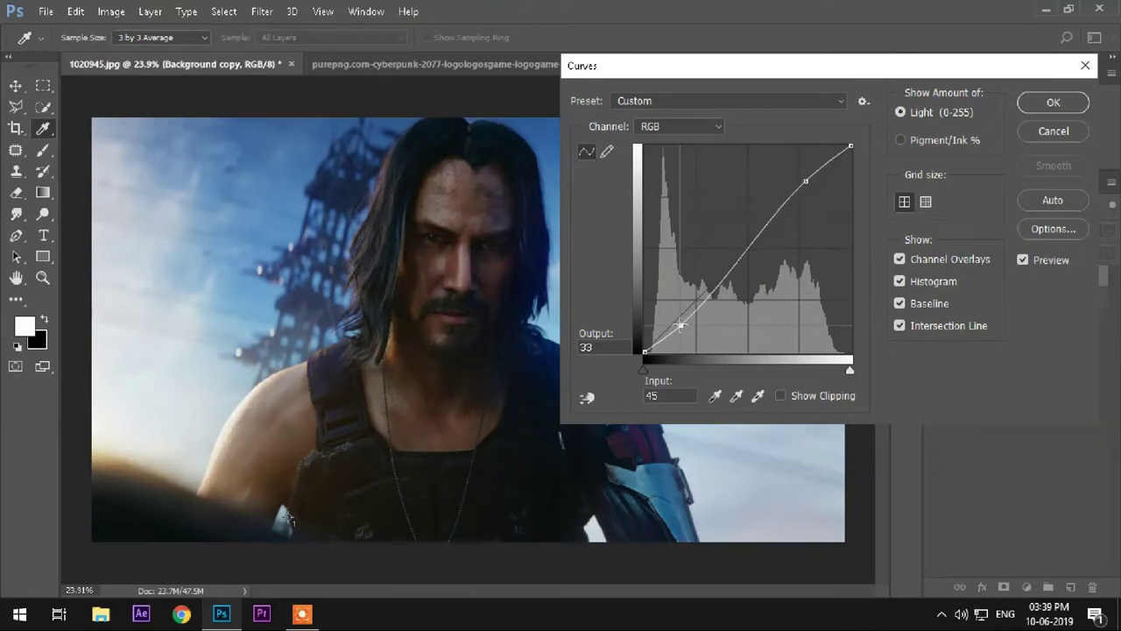
pyautogui.moveTo(805, 182); pyautogui.dragTo(796, 186)
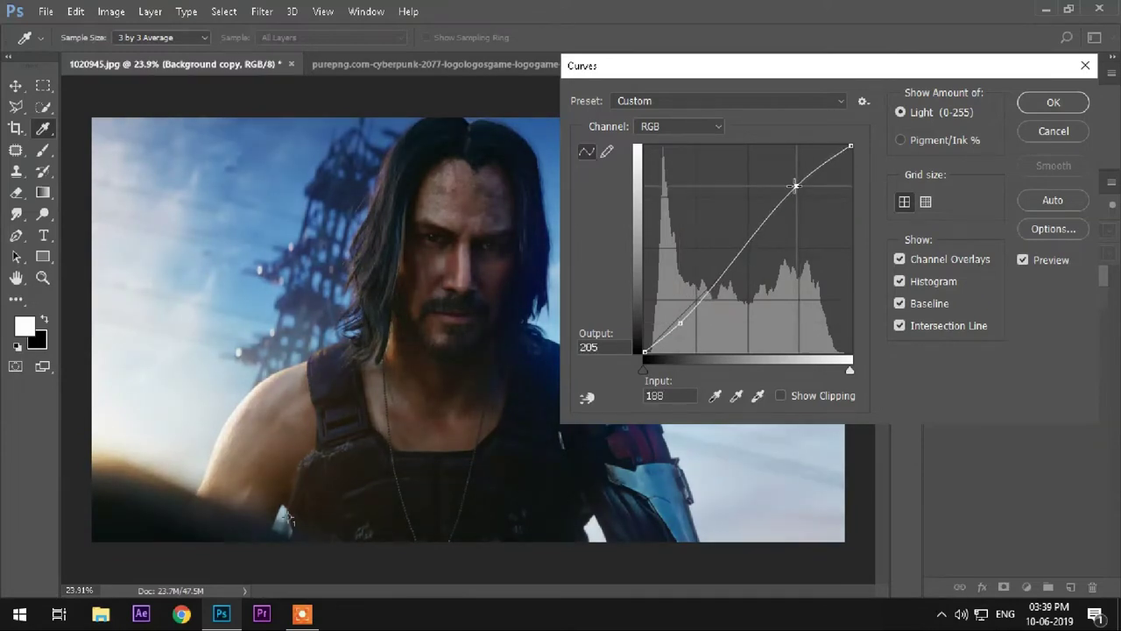
pyautogui.click(1042, 108)
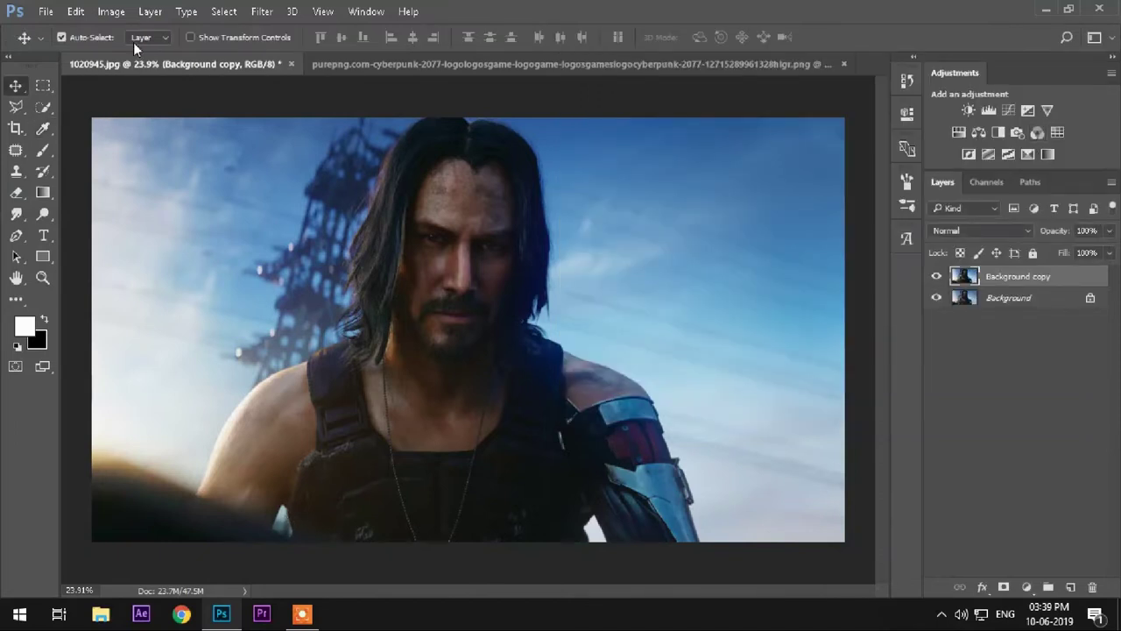
# Step: Apply Levels with input values 7, 1.14 and 226 to the Background copy
pyautogui.click(111, 11)
pyautogui.click(361, 68)
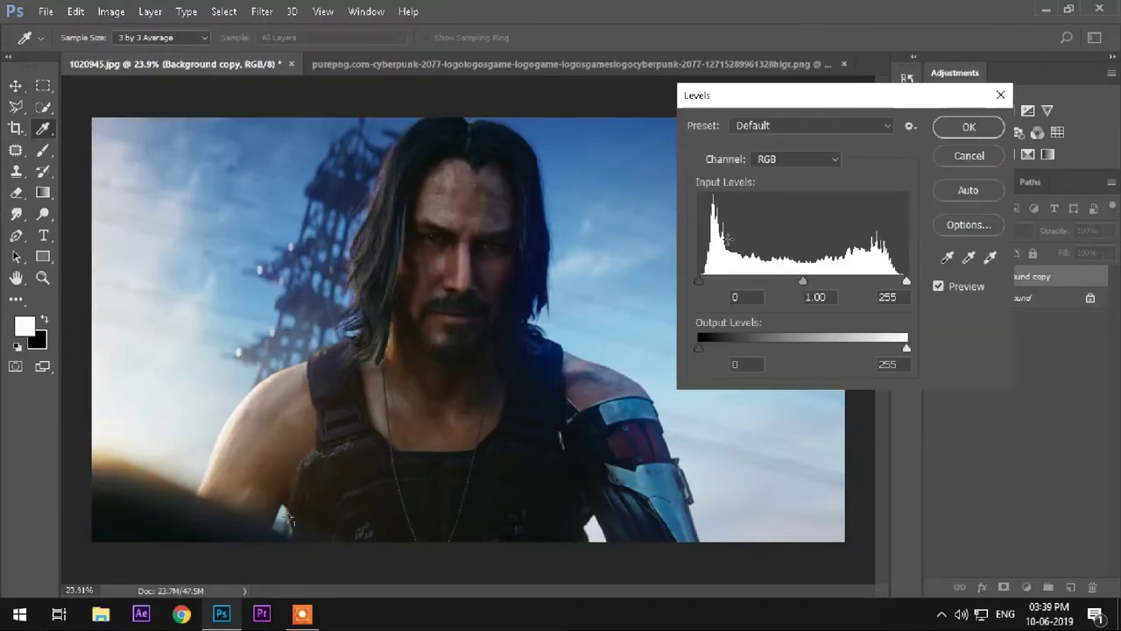
pyautogui.moveTo(803, 281); pyautogui.dragTo(792, 281)
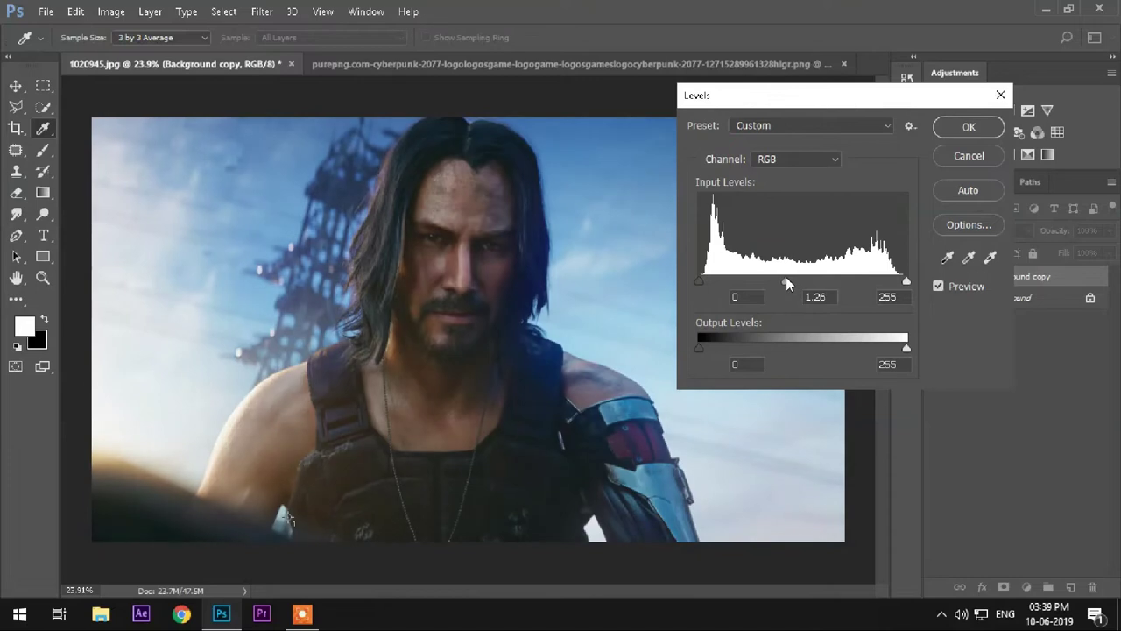
pyautogui.moveTo(906, 281); pyautogui.dragTo(883, 281)
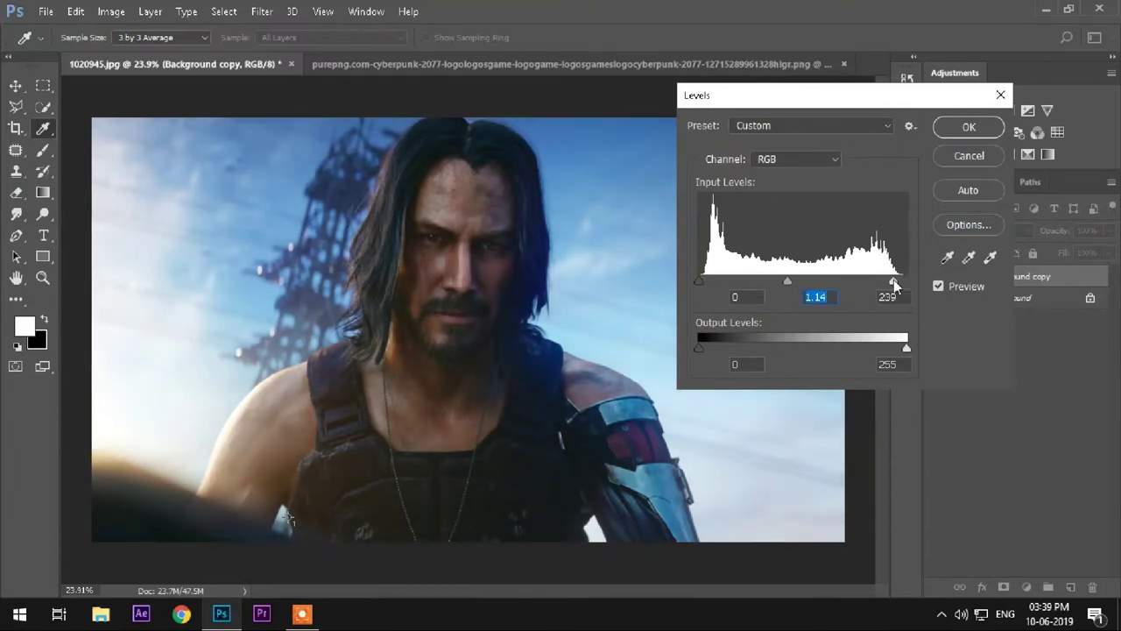
pyautogui.moveTo(698, 281); pyautogui.dragTo(705, 280)
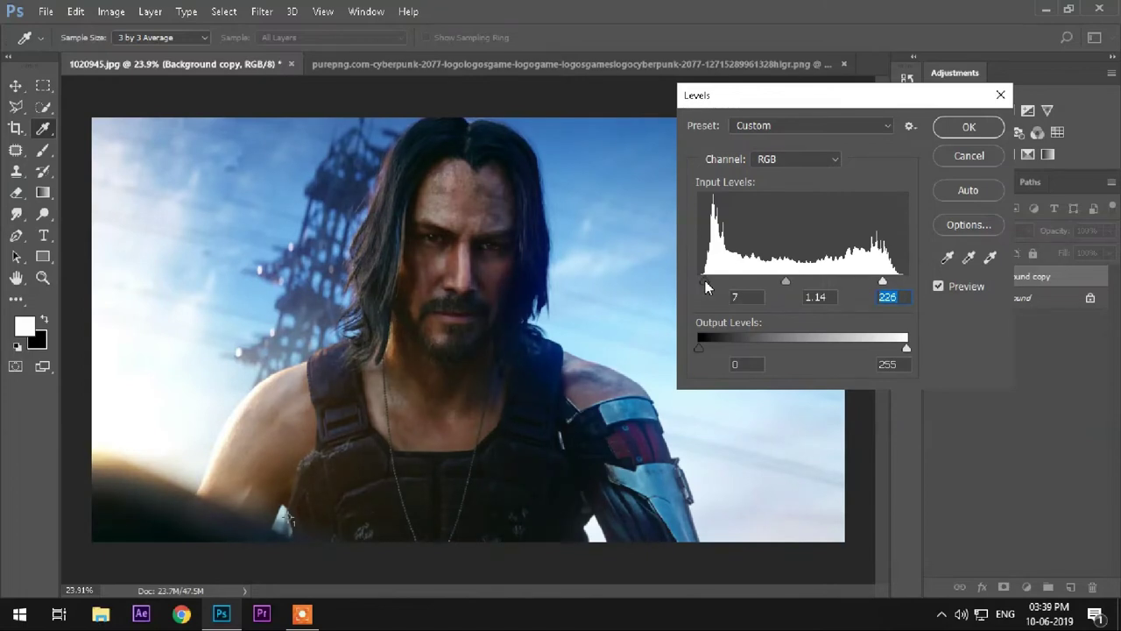
pyautogui.click(963, 127)
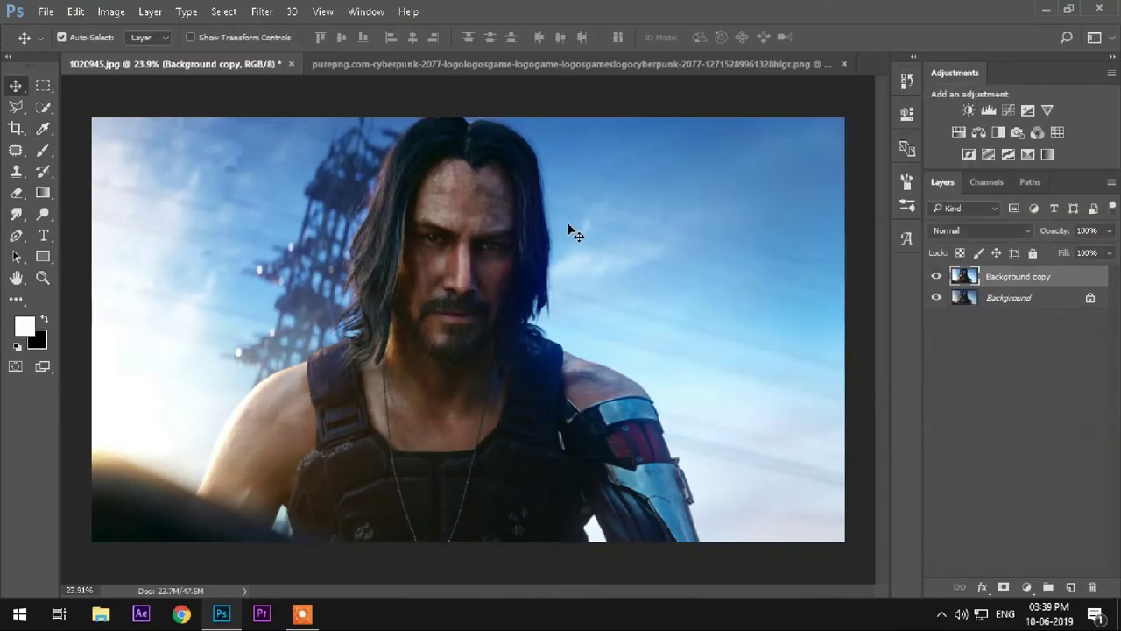
# Step: Apply the Camera Raw Filter with exposure +0.40, shadows +30 and saturation +7
pyautogui.click(262, 10)
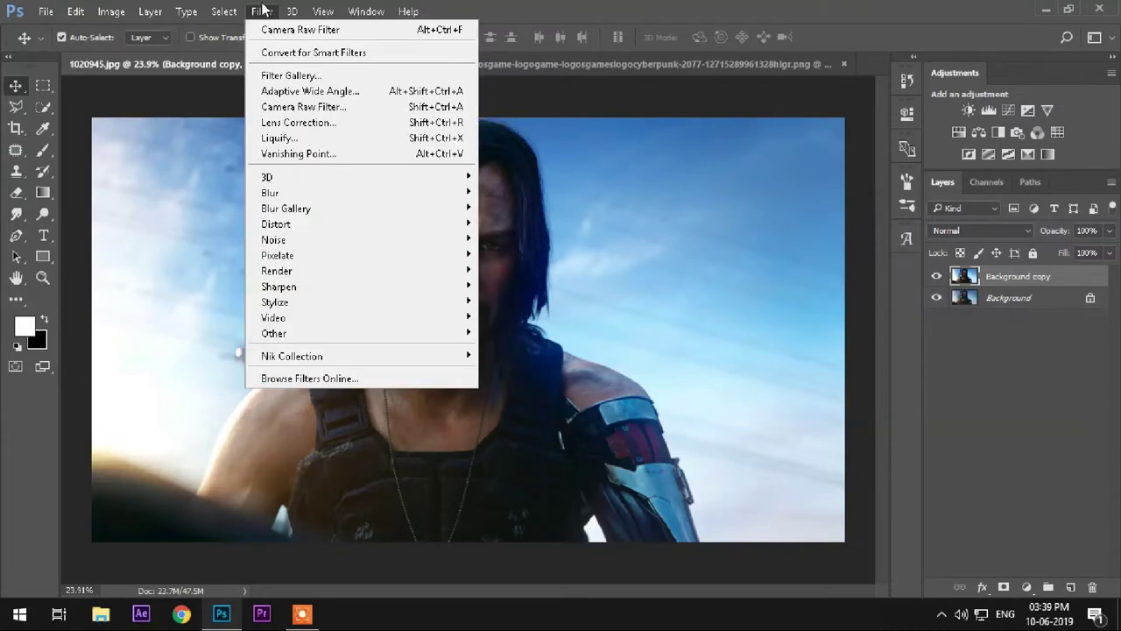
pyautogui.click(304, 109)
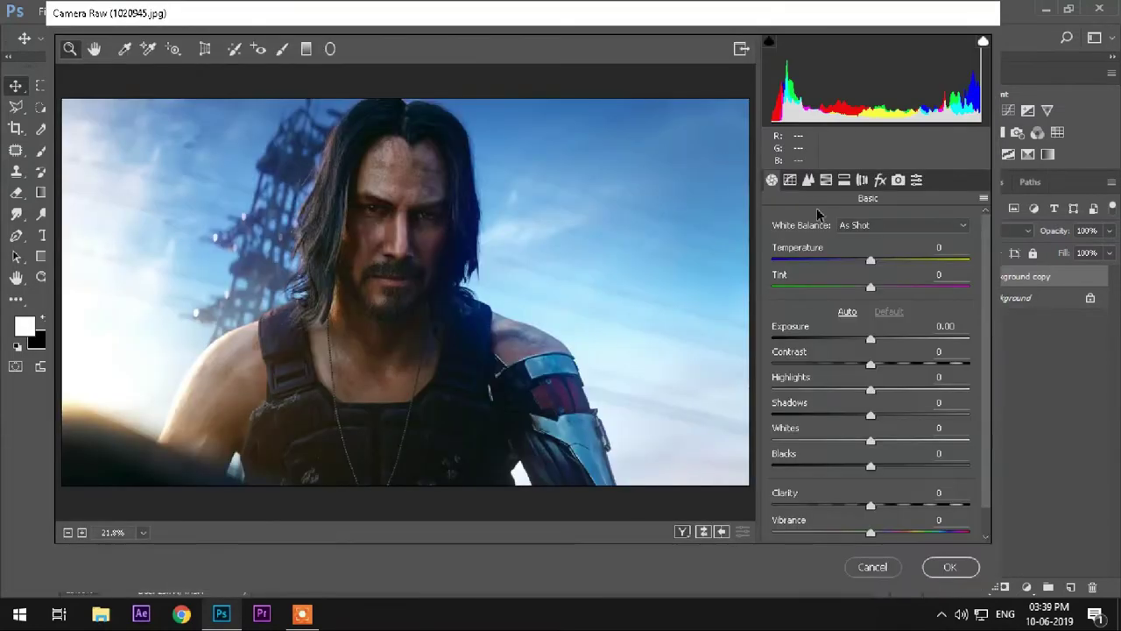
pyautogui.moveTo(871, 340)
pyautogui.mouseDown()
pyautogui.moveTo(880, 368)
pyautogui.moveTo(831, 401)
pyautogui.moveTo(905, 417)
pyautogui.moveTo(854, 445)
pyautogui.moveTo(891, 469)
pyautogui.moveTo(880, 504)
pyautogui.mouseUp()
pyautogui.scroll(-1, 881, 504)
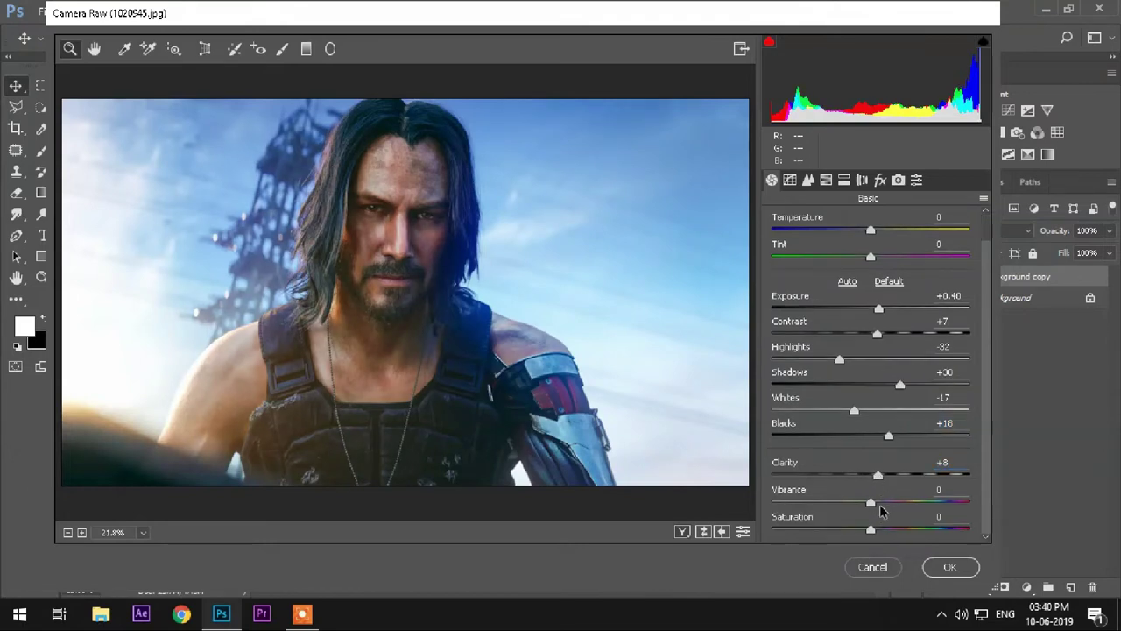
pyautogui.moveTo(872, 530); pyautogui.dragTo(879, 532)
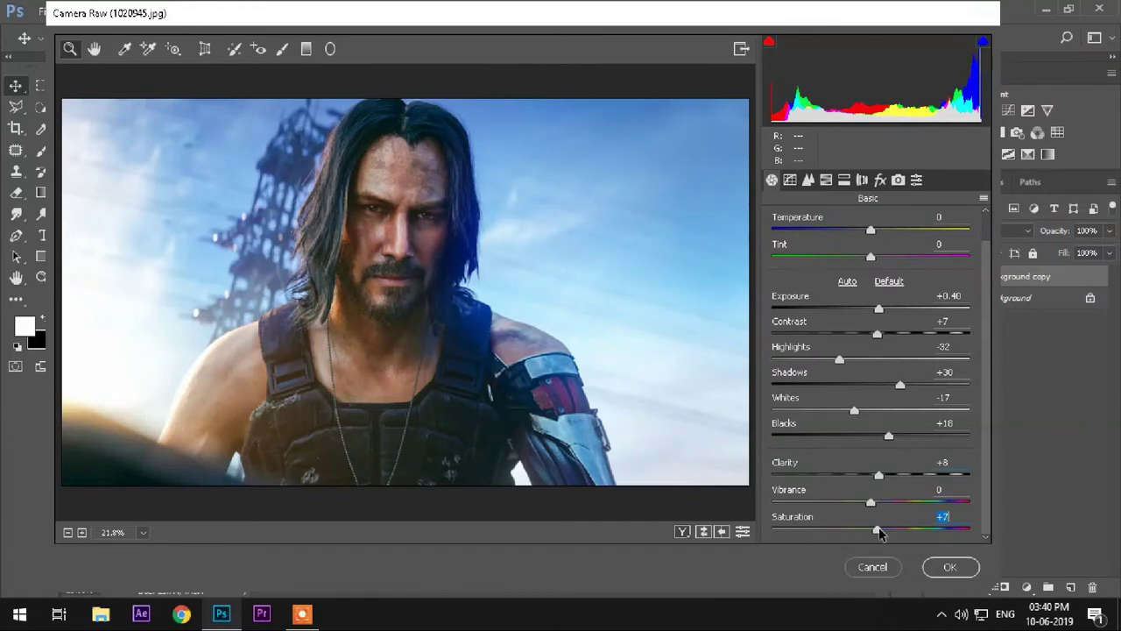
pyautogui.click(934, 569)
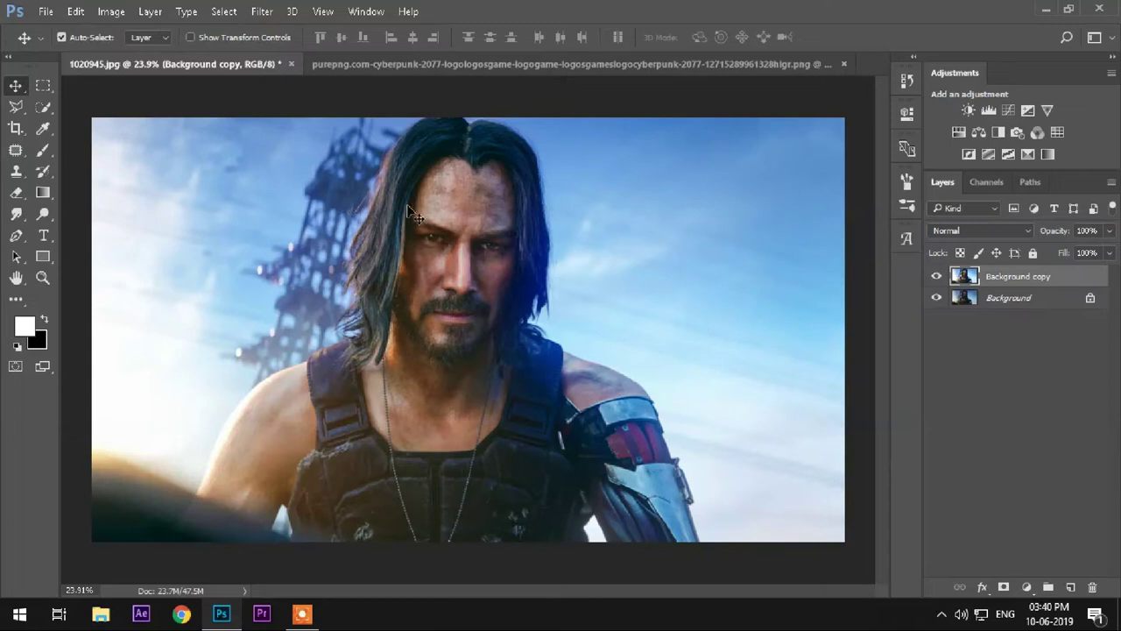
# Step: Add a text layer reading THUMBNAIL on the photo
pyautogui.click(42, 234)
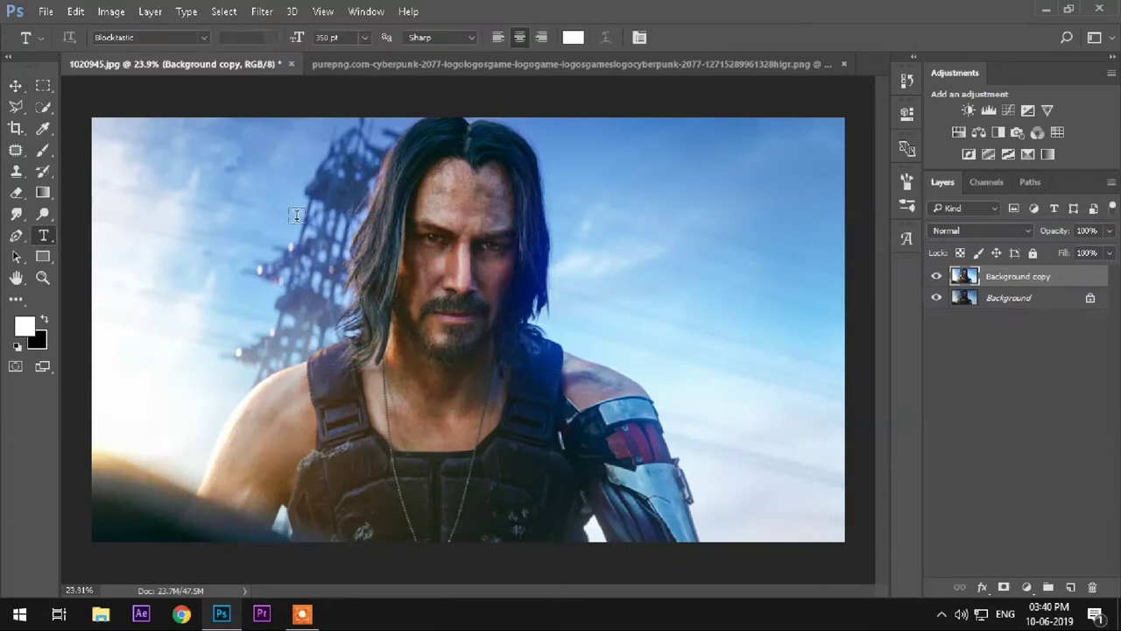
pyautogui.click(221, 262)
pyautogui.write('T')
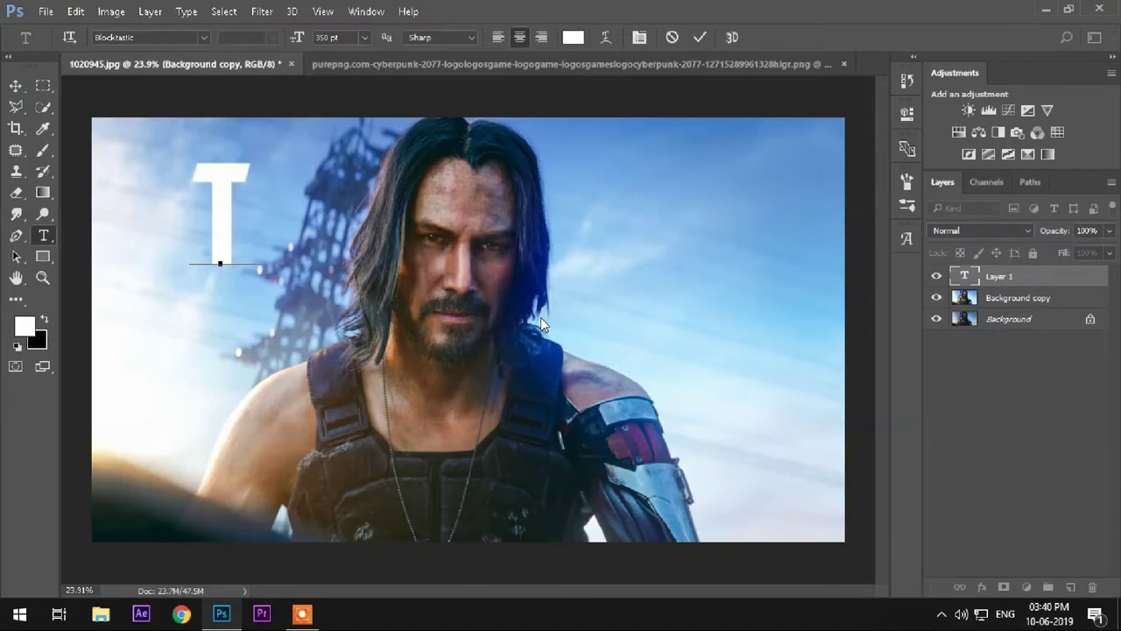
pyautogui.write('HUMB')
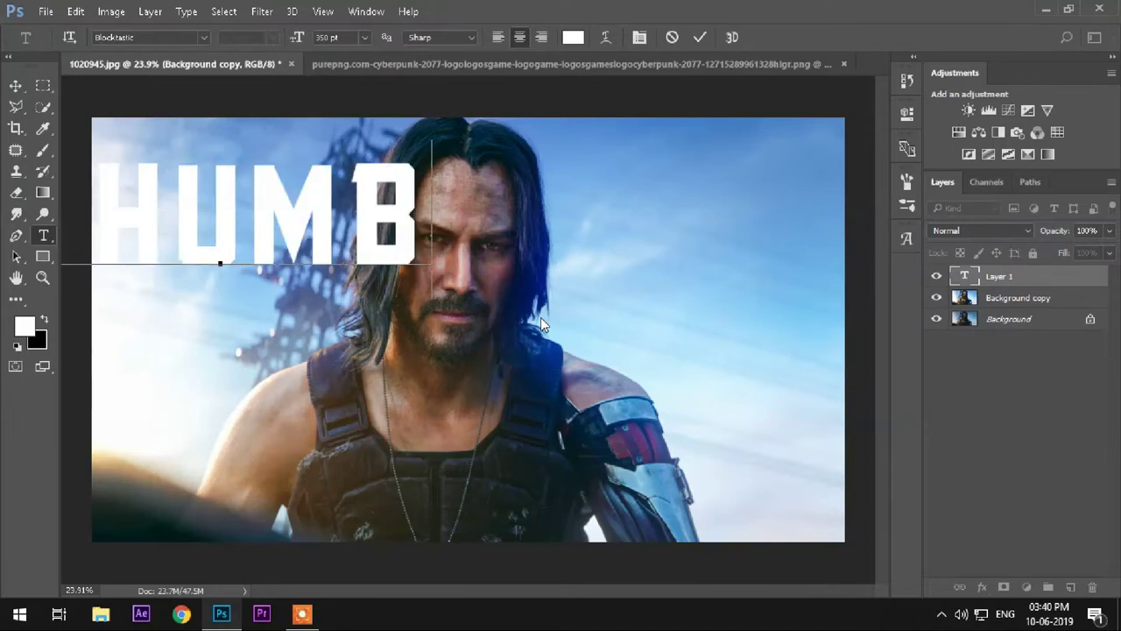
pyautogui.write('NAIL')
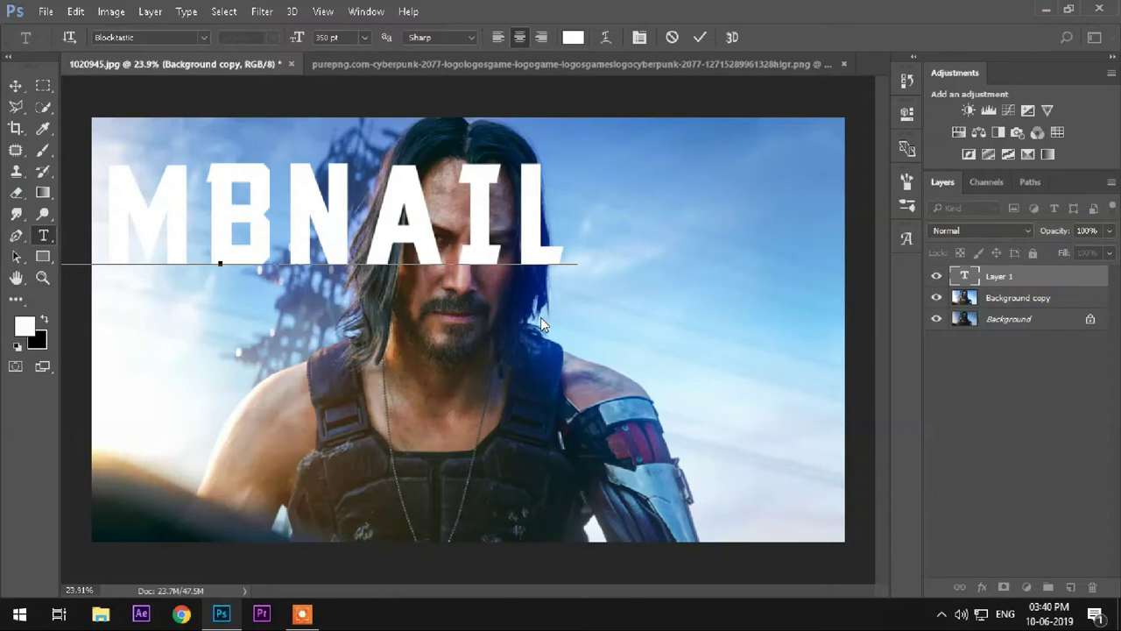
pyautogui.click(701, 38)
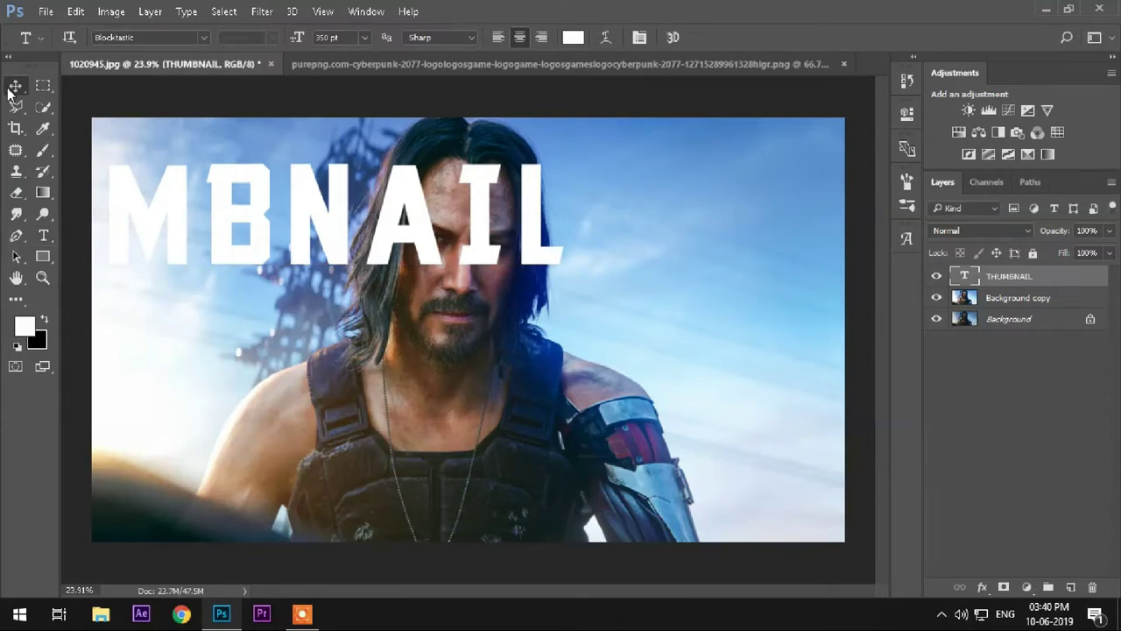
# Step: Centre the THUMBNAIL text across the top of the photo
pyautogui.click(15, 85)
pyautogui.moveTo(207, 238)
pyautogui.mouseDown()
pyautogui.moveTo(257, 219)
pyautogui.moveTo(475, 217)
pyautogui.moveTo(466, 216)
pyautogui.mouseUp()
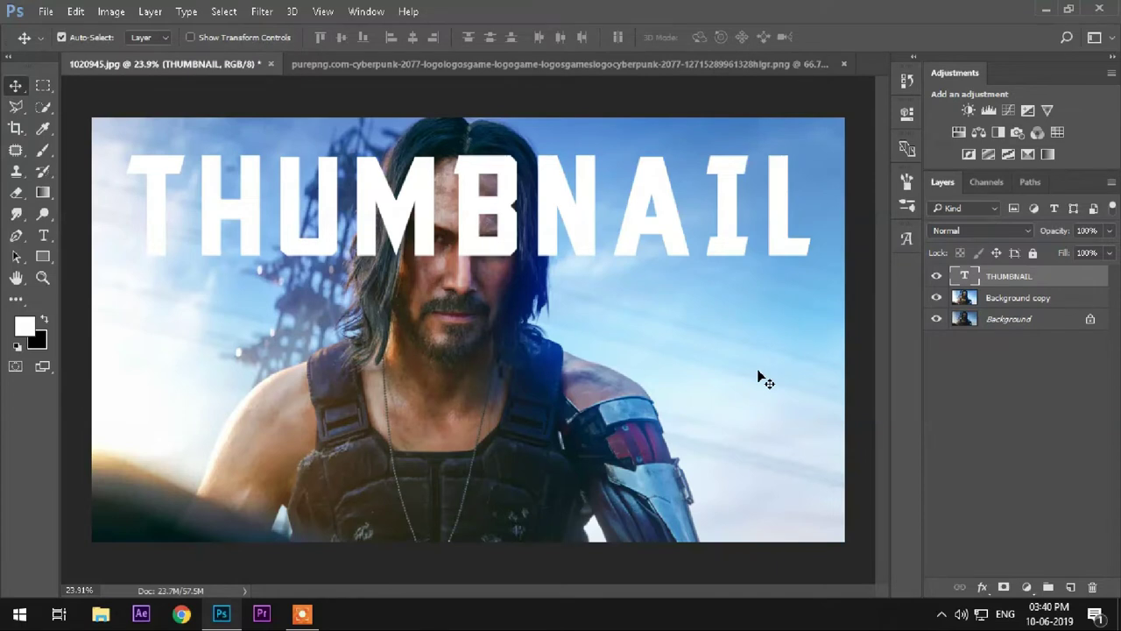
pyautogui.press('t')
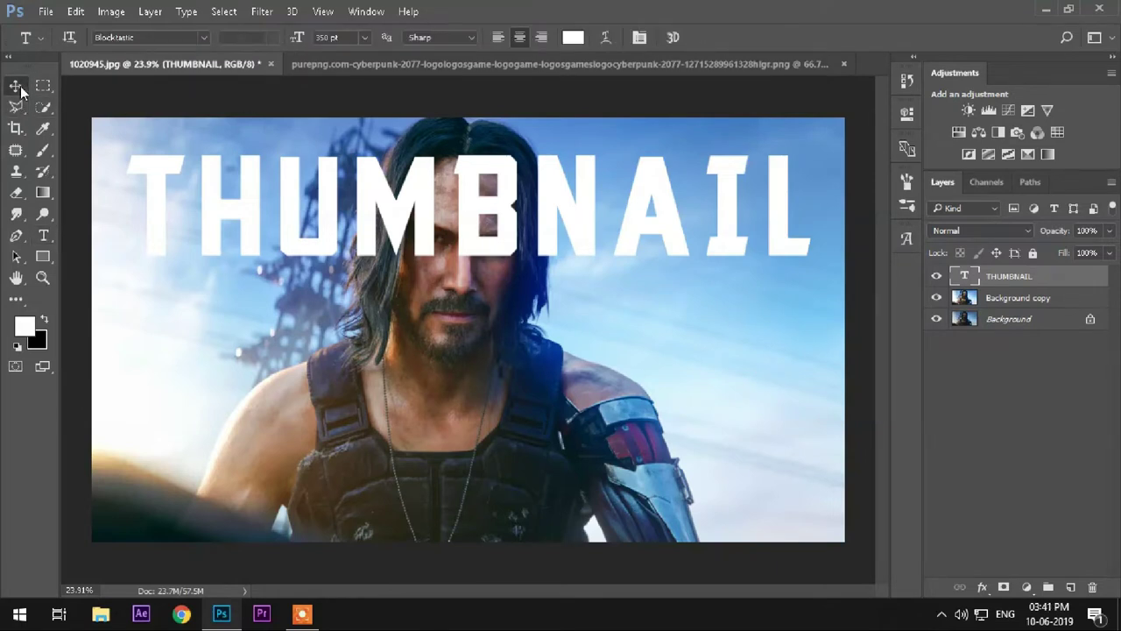
pyautogui.click(15, 85)
pyautogui.moveTo(375, 211); pyautogui.dragTo(380, 208)
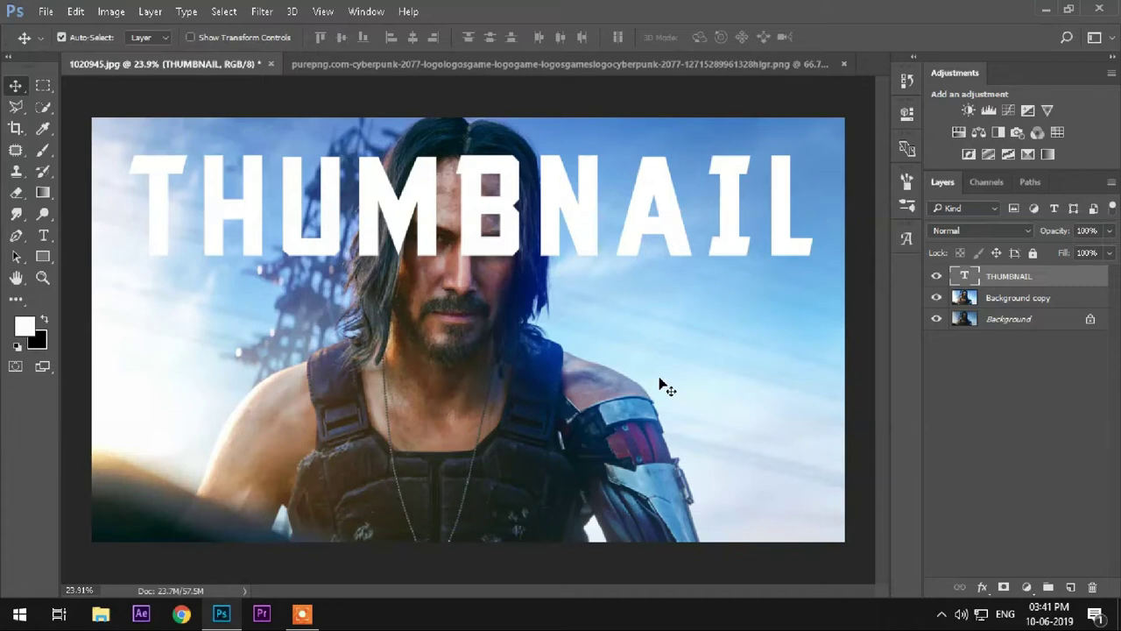
# Step: Add a layer mask to the THUMBNAIL layer and pick the Brush tool
pyautogui.click(1004, 587)
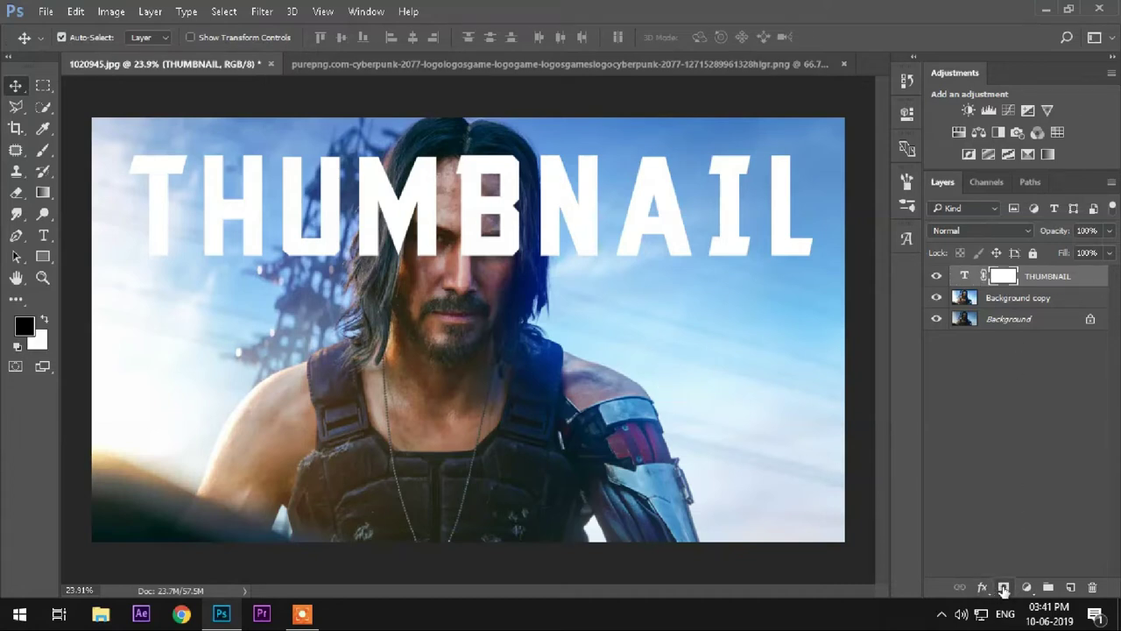
pyautogui.click(44, 149)
pyautogui.scroll(2, 425, 219)
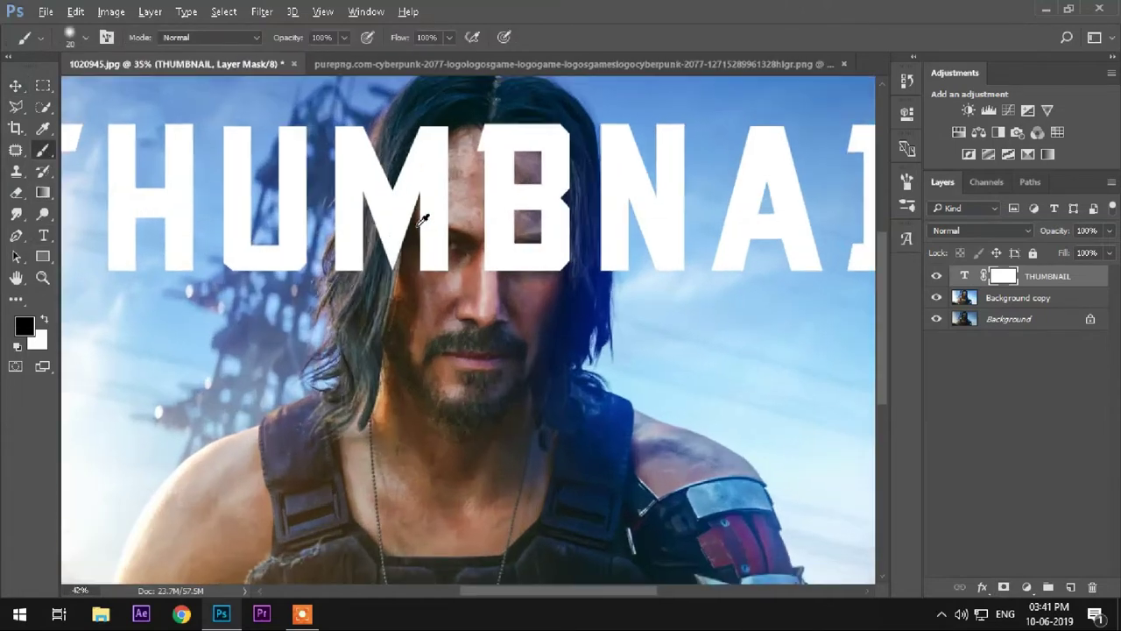
pyautogui.scroll(1, 425, 219)
pyautogui.scroll(1, 425, 219)
pyautogui.scroll(1, 453, 199)
pyautogui.scroll(-1, 451, 195)
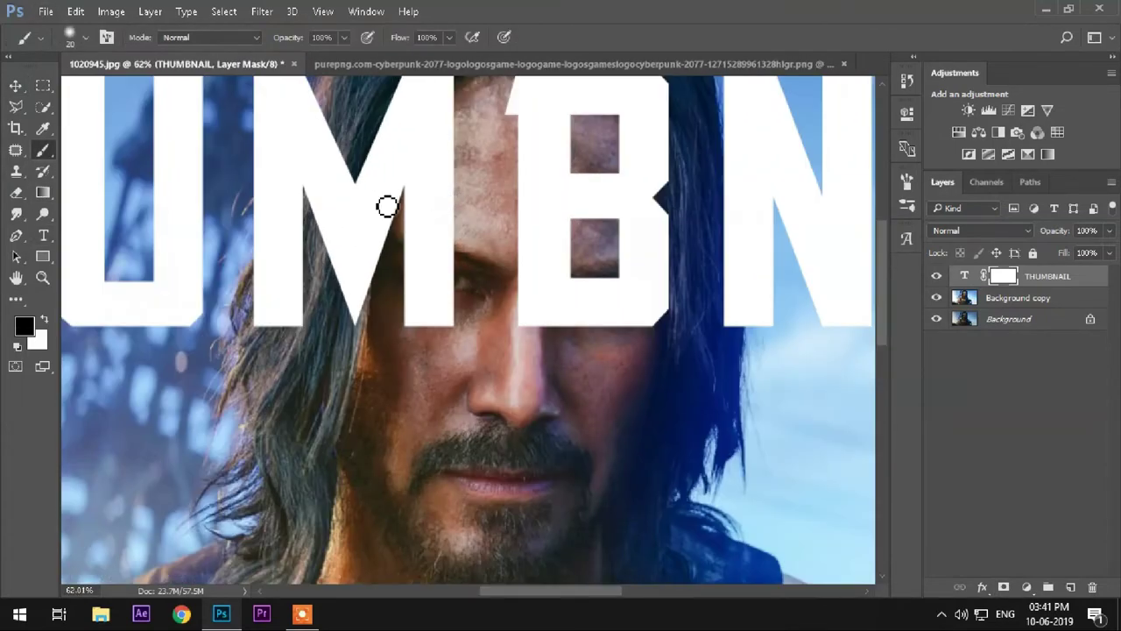
pyautogui.scroll(1, 388, 205)
pyautogui.scroll(1, 362, 238)
# Step: Set the THUMBNAIL text layer opacity to 53%
pyautogui.hotkey('ctrl', '2')
pyautogui.press('x')
pyautogui.click(1108, 231)
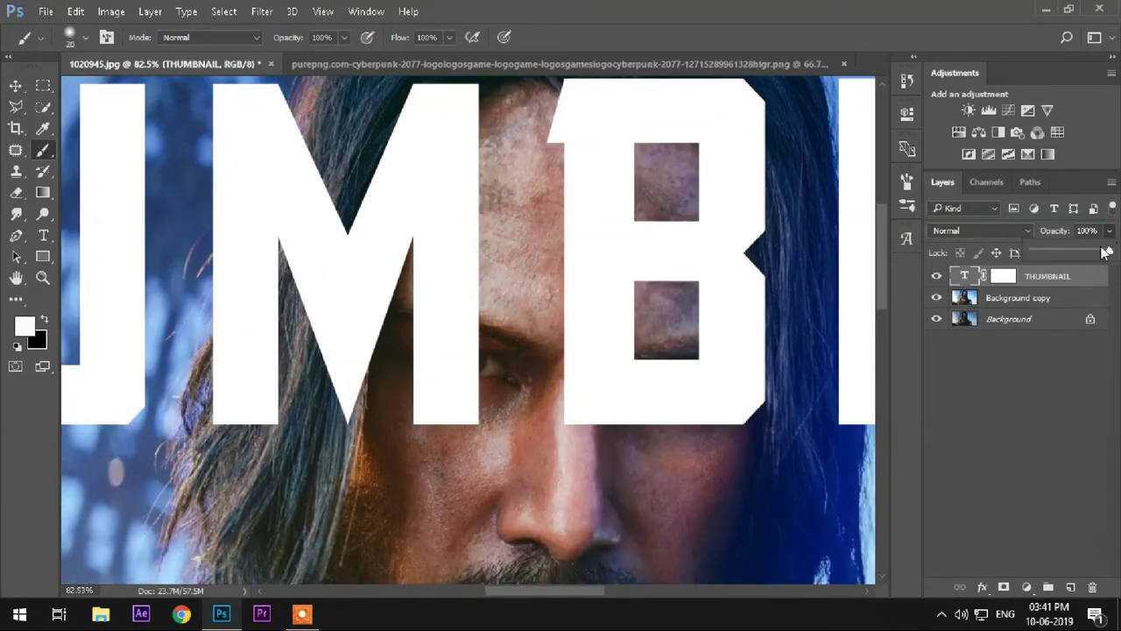
pyautogui.click(1003, 276)
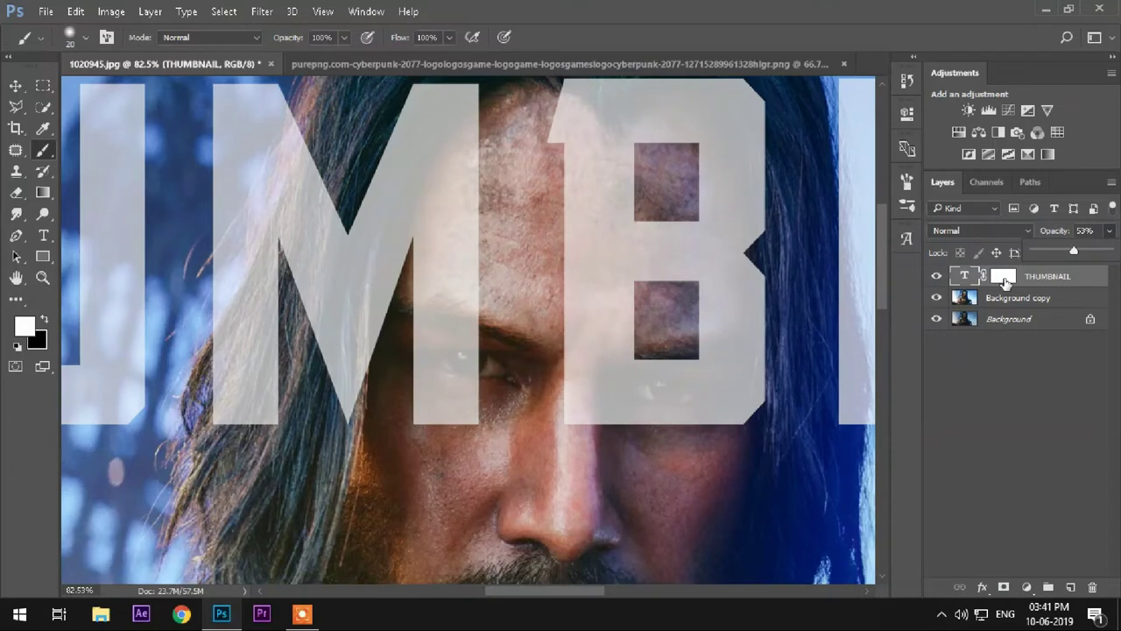
# Step: Paint black on the mask with a size 50 brush to reveal hair through the M
pyautogui.press('x')
pyautogui.press(']')
pyautogui.press(']')
pyautogui.press(']')
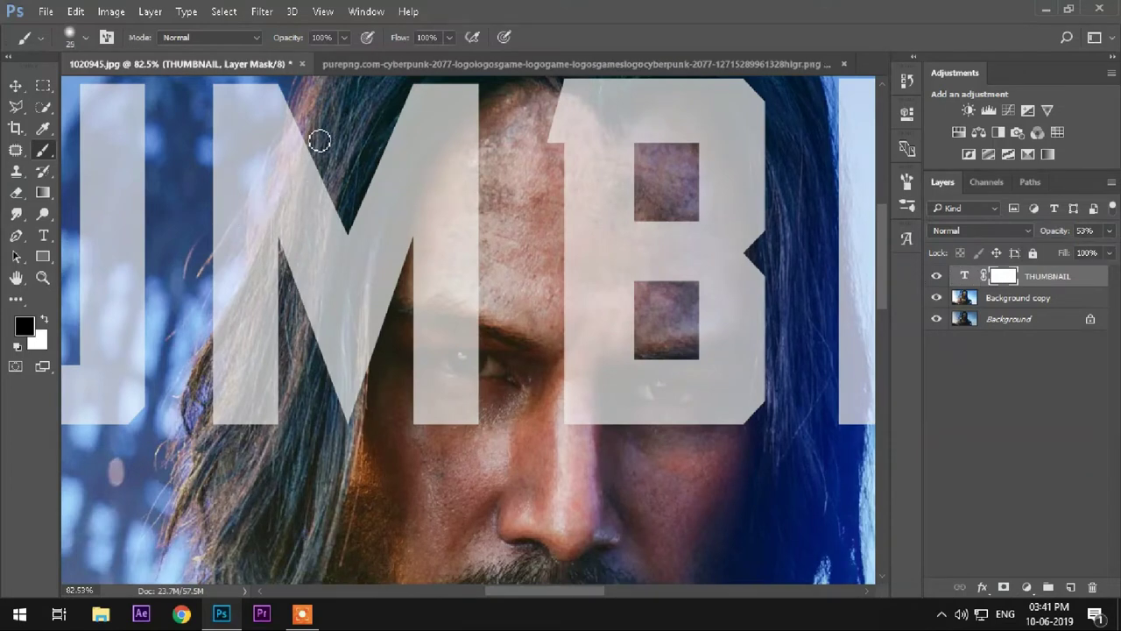
pyautogui.press(']')
pyautogui.press(']')
pyautogui.press(']')
pyautogui.moveTo(300, 129); pyautogui.dragTo(304, 106)
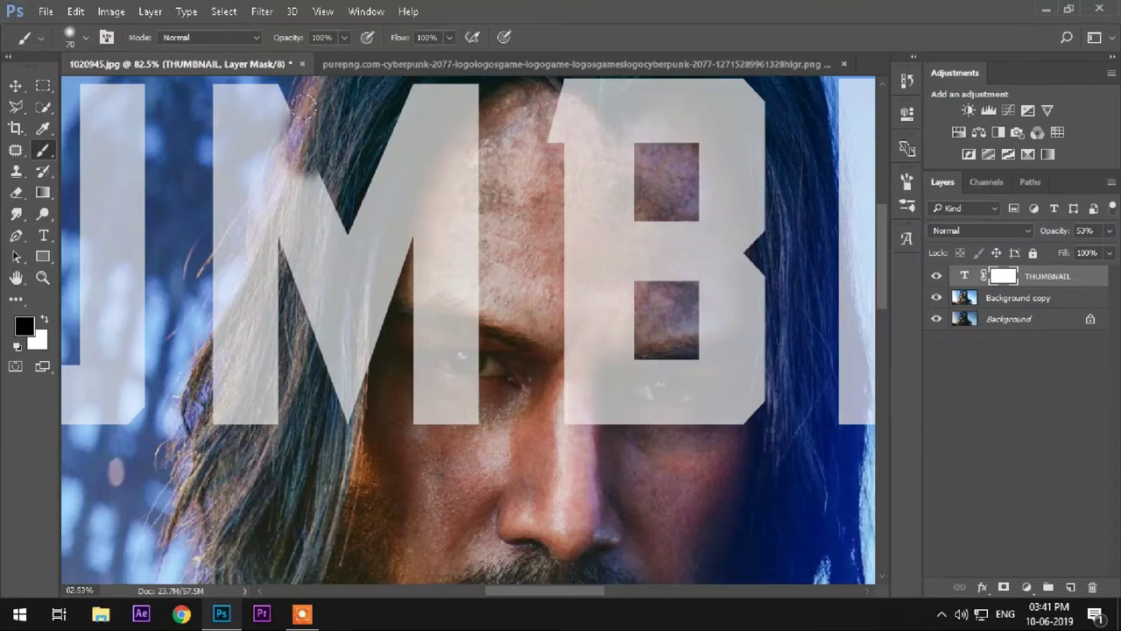
pyautogui.moveTo(303, 106)
pyautogui.mouseDown()
pyautogui.moveTo(277, 234)
pyautogui.moveTo(223, 359)
pyautogui.moveTo(333, 210)
pyautogui.moveTo(394, 262)
pyautogui.moveTo(420, 205)
pyautogui.moveTo(412, 254)
pyautogui.moveTo(613, 140)
pyautogui.moveTo(746, 187)
pyautogui.moveTo(700, 483)
pyautogui.moveTo(613, 201)
pyautogui.moveTo(596, 456)
pyautogui.moveTo(744, 561)
pyautogui.mouseUp()
pyautogui.scroll(2, 412, 254)
# Step: Mask out the B and the hair along the N's left edge with black
pyautogui.moveTo(597, 590); pyautogui.dragTo(639, 603)
pyautogui.moveTo(538, 184); pyautogui.dragTo(552, 479)
pyautogui.moveTo(531, 260); pyautogui.dragTo(539, 504)
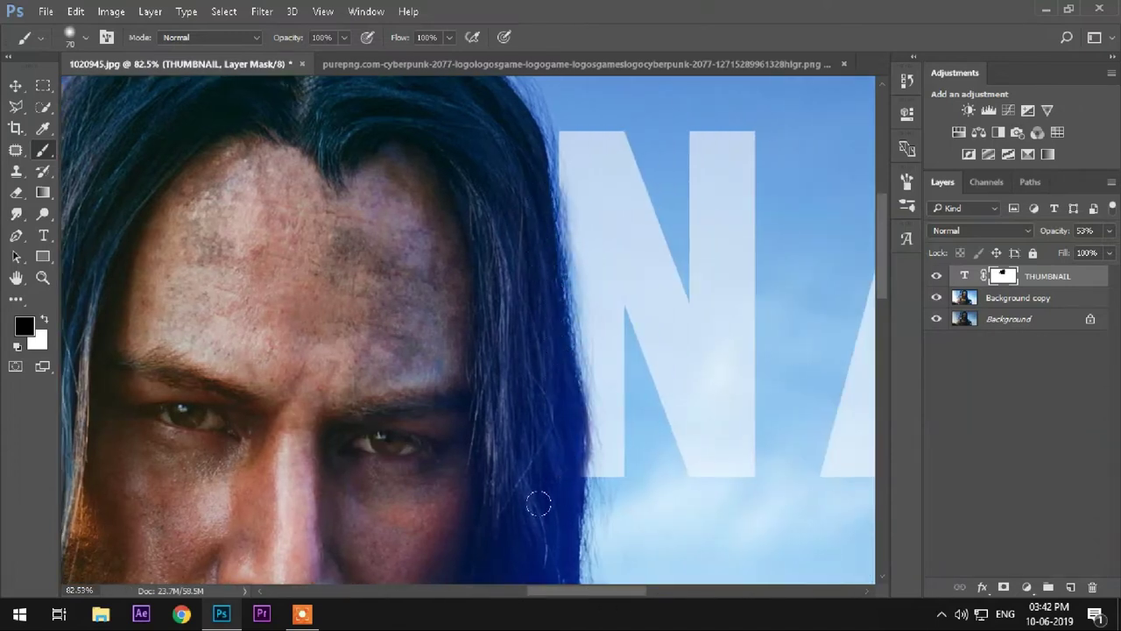
pyautogui.press('x')
pyautogui.press(']')
pyautogui.press(']')
pyautogui.press(']')
pyautogui.moveTo(586, 195); pyautogui.dragTo(594, 305)
pyautogui.hotkey('ctrl', 'z')
pyautogui.press('x')
pyautogui.press('[')
pyautogui.press('[')
pyautogui.press('[')
# Step: Refine the N's hair edge, restoring it with white and masking with black
pyautogui.click(44, 320)
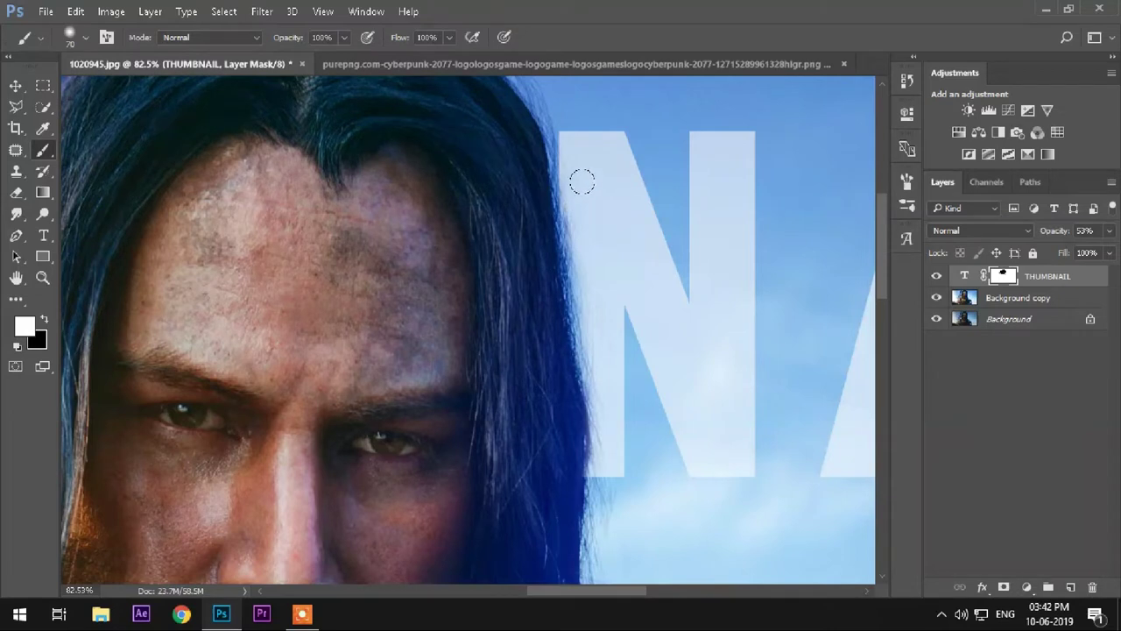
pyautogui.press(']')
pyautogui.press(']')
pyautogui.moveTo(572, 205)
pyautogui.mouseDown()
pyautogui.moveTo(590, 231)
pyautogui.moveTo(584, 247)
pyautogui.mouseUp()
pyautogui.moveTo(600, 288); pyautogui.dragTo(604, 448)
pyautogui.press('x')
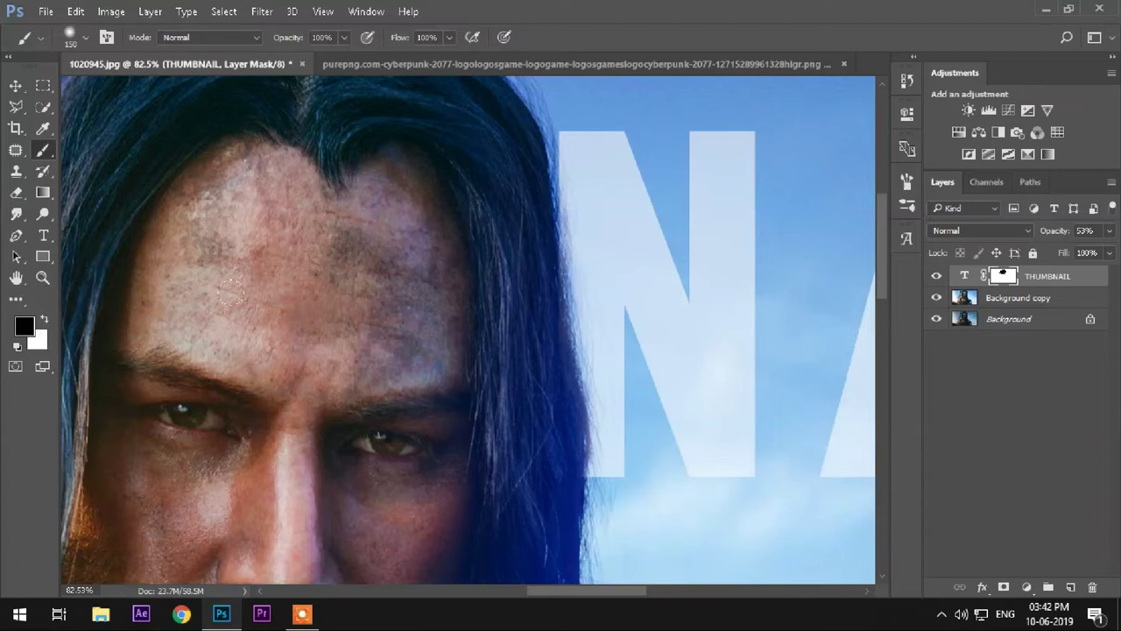
pyautogui.moveTo(488, 205); pyautogui.dragTo(496, 298)
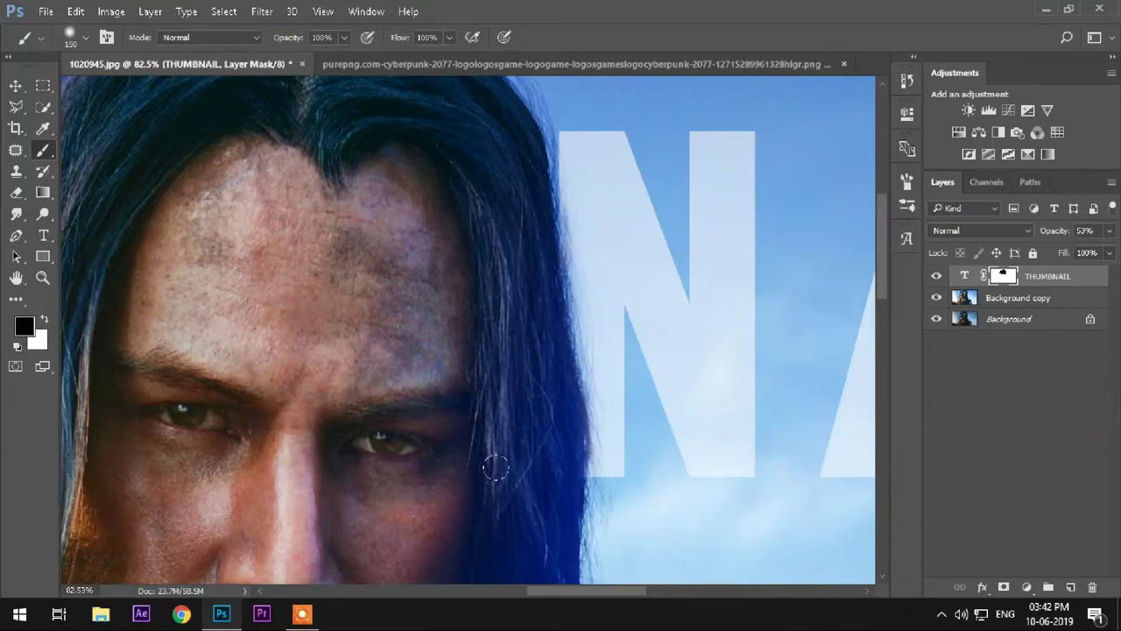
# Step: Reveal hair over the letter beside the forehead with a size 90 black brush
pyautogui.scroll(-2, 521, 471)
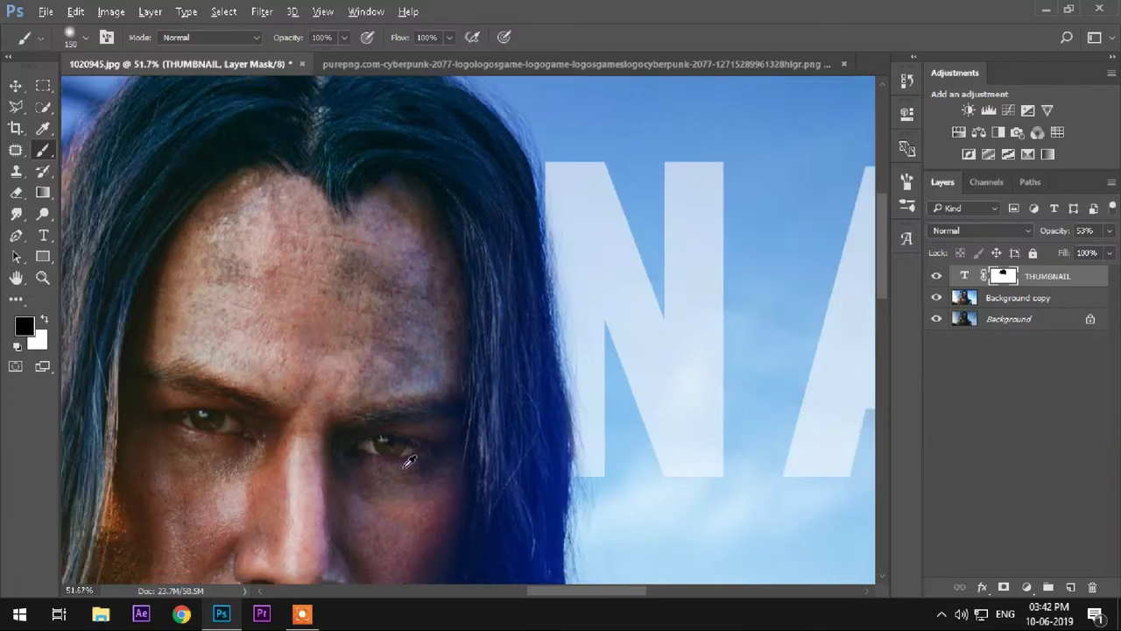
pyautogui.scroll(-2, 340, 456)
pyautogui.scroll(2, 169, 382)
pyautogui.scroll(3, 150, 351)
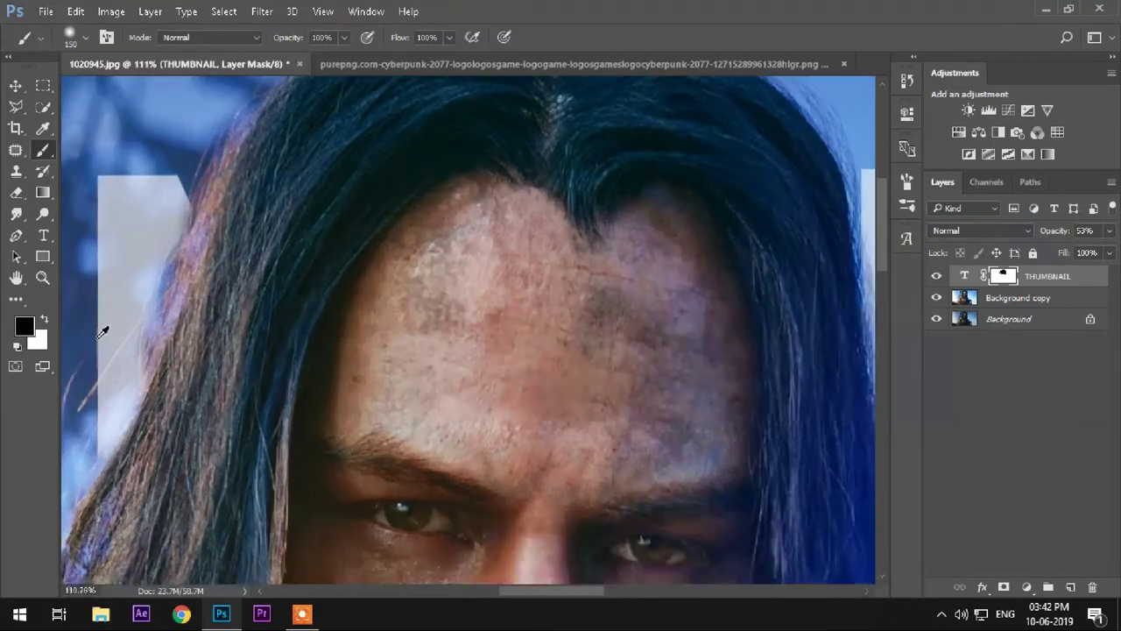
pyautogui.scroll(2, 105, 325)
pyautogui.click(44, 323)
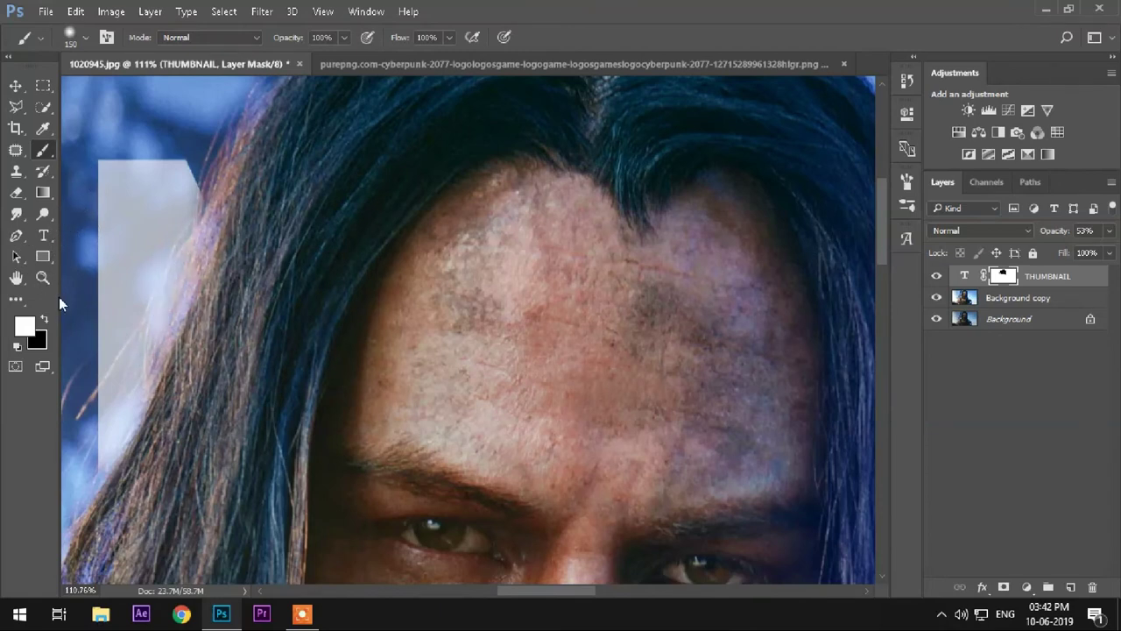
pyautogui.click(43, 322)
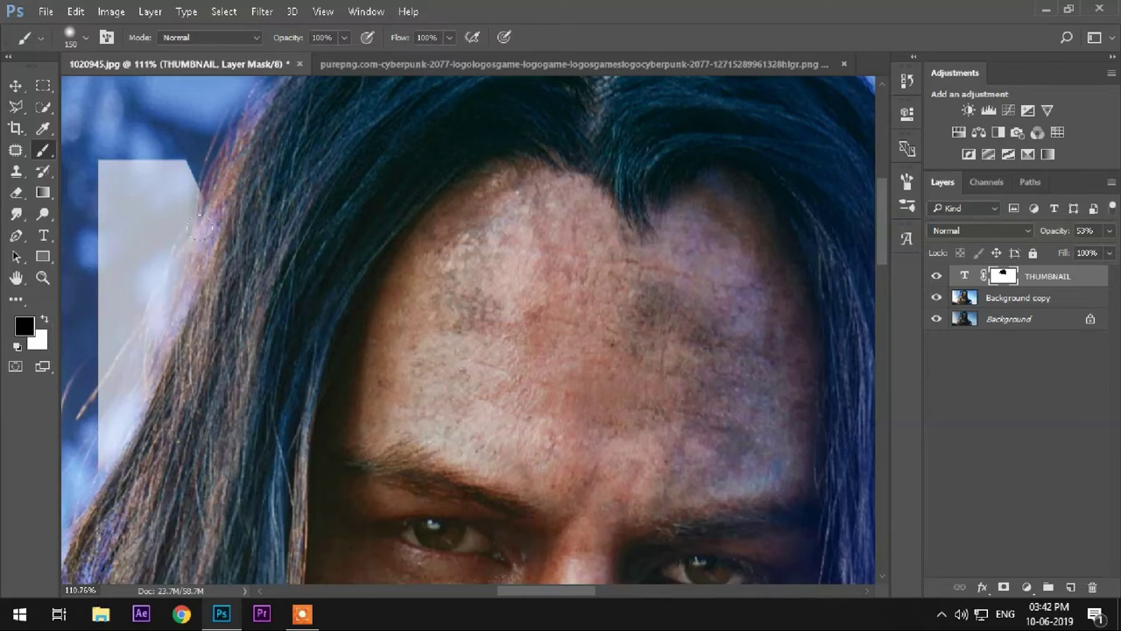
pyautogui.moveTo(184, 262)
pyautogui.mouseDown()
pyautogui.moveTo(168, 307)
pyautogui.moveTo(195, 274)
pyautogui.mouseUp()
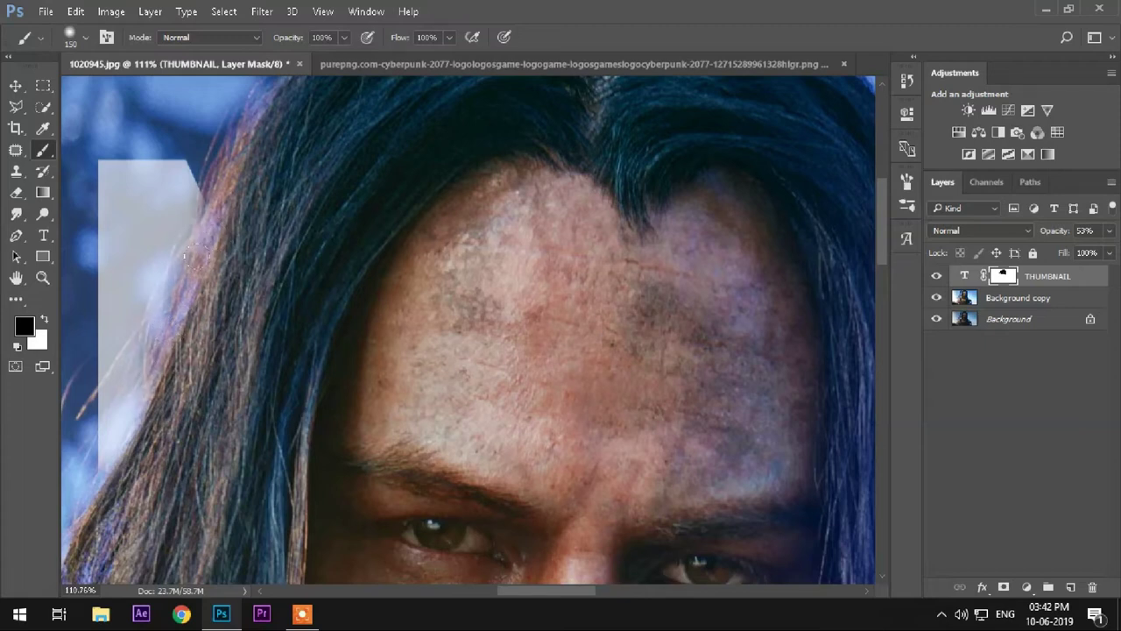
pyautogui.moveTo(199, 182); pyautogui.dragTo(202, 169)
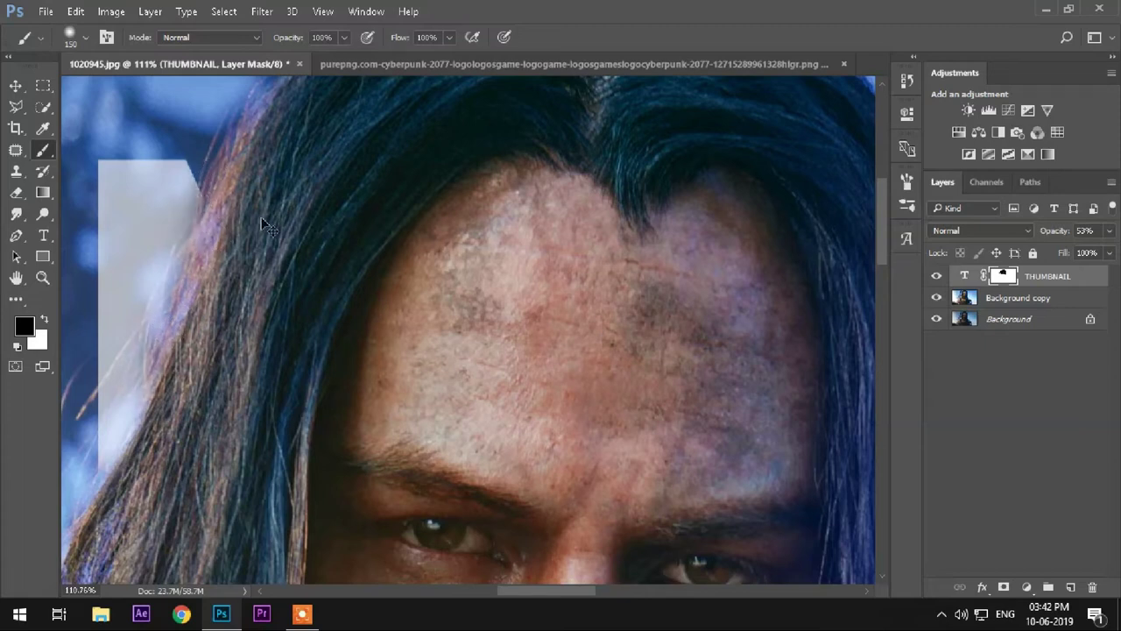
pyautogui.hotkey('ctrl', 'z')
pyautogui.press('[')
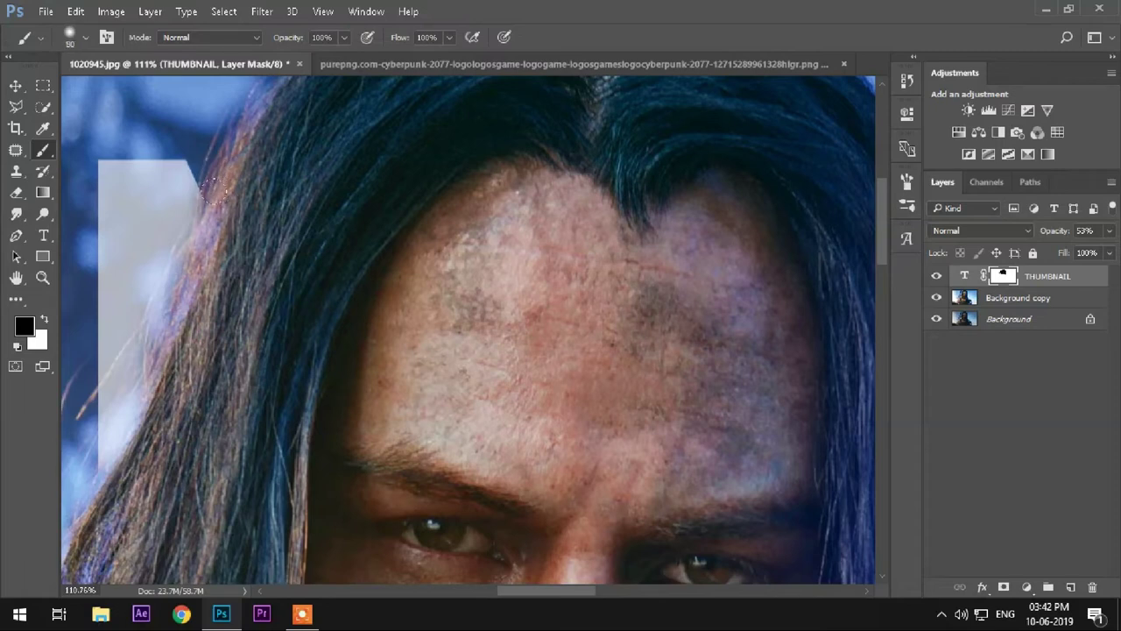
pyautogui.moveTo(207, 176); pyautogui.dragTo(215, 189)
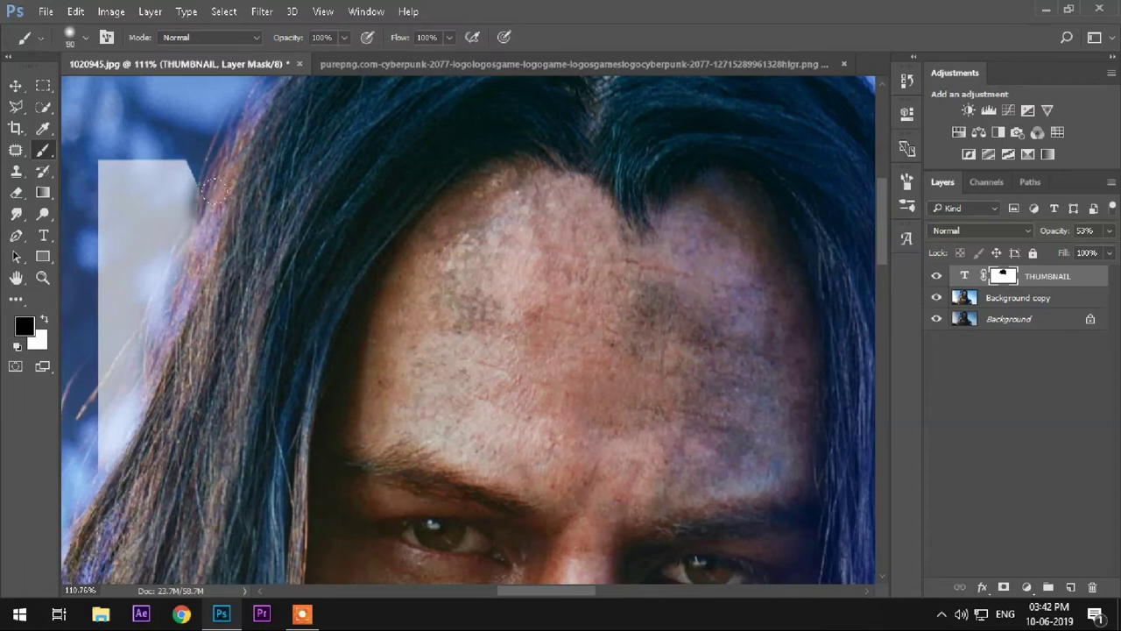
# Step: Zoom out to the whole image and set the THUMBNAIL layer opacity back to 100%
pyautogui.click(42, 278)
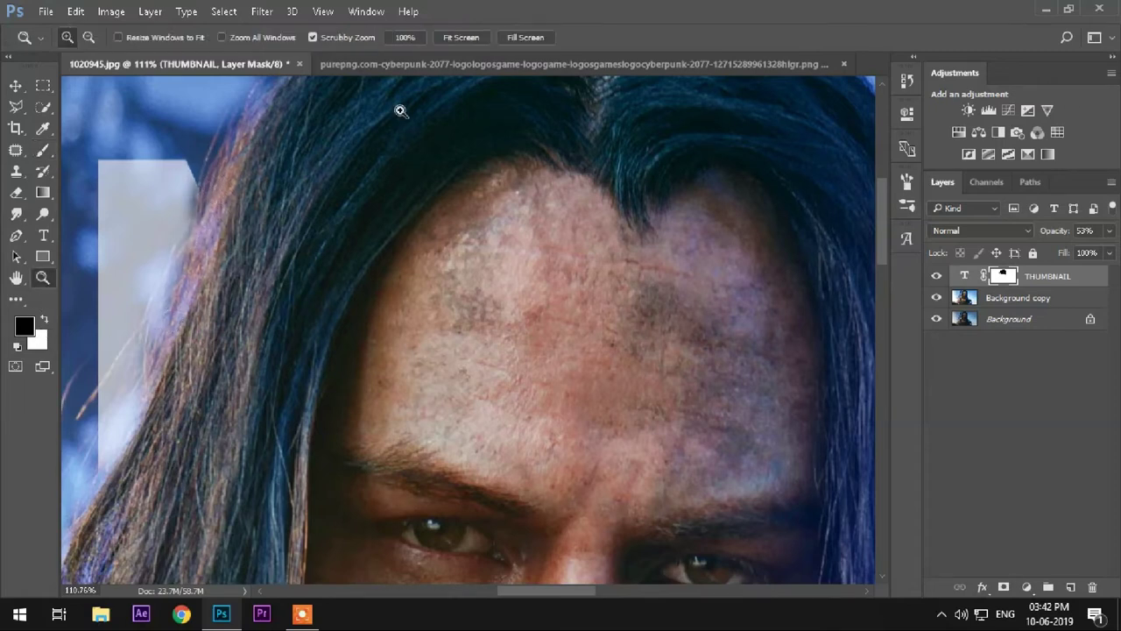
pyautogui.click(461, 37)
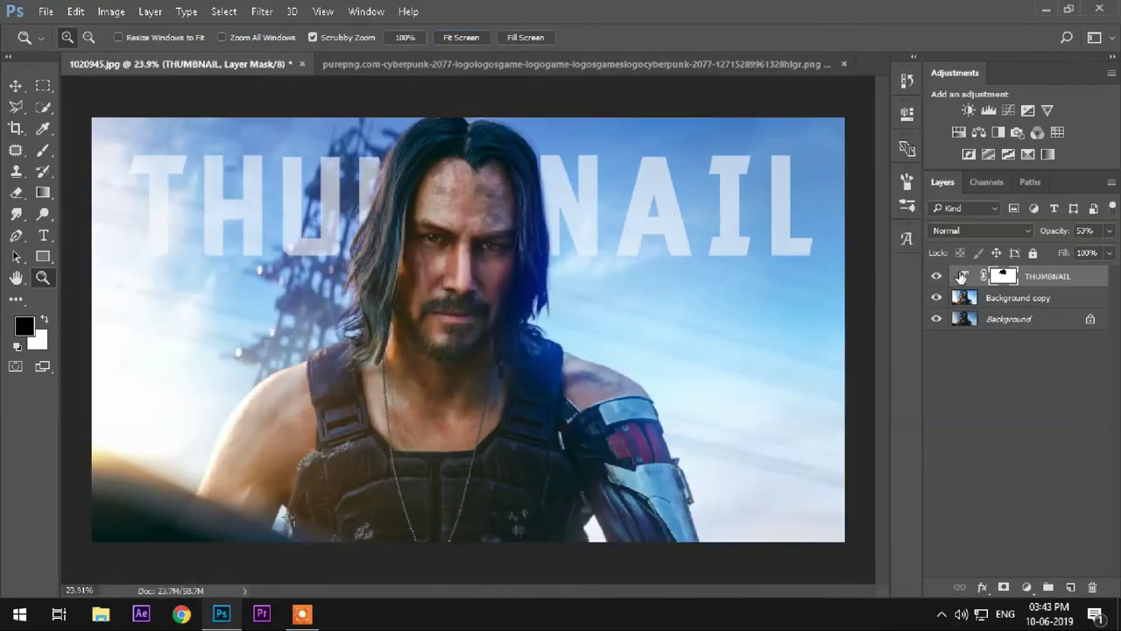
pyautogui.click(964, 276)
pyautogui.click(1109, 230)
pyautogui.moveTo(1074, 252); pyautogui.dragTo(1109, 252)
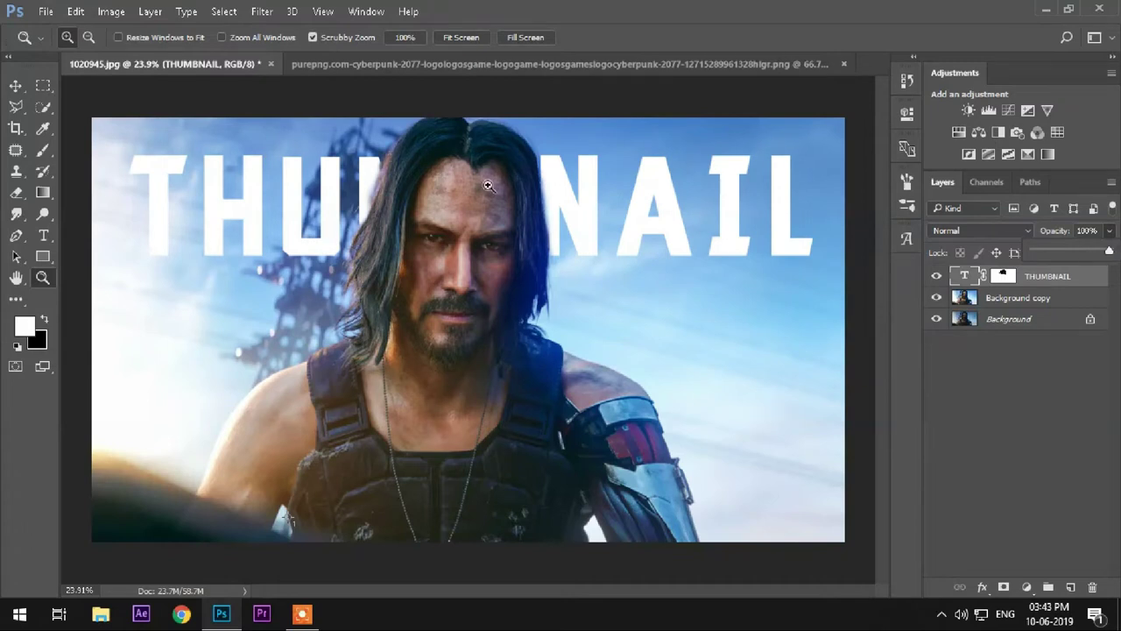
# Step: Zoom in on the hair edge and paint white on the mask to restore the letter
pyautogui.click(324, 179)
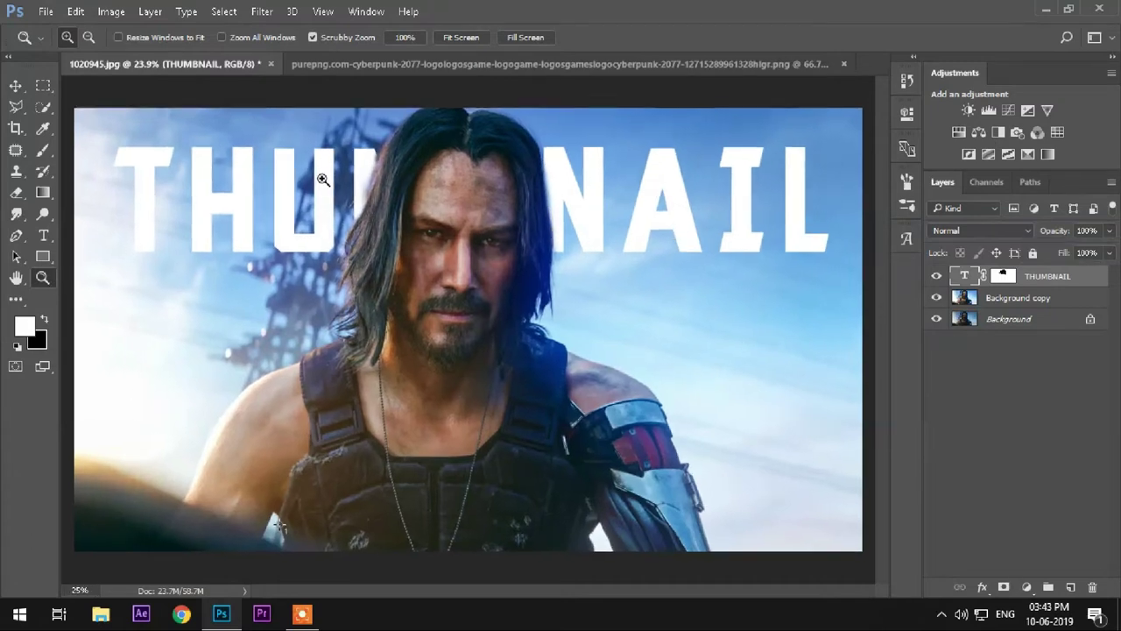
pyautogui.moveTo(323, 179); pyautogui.dragTo(567, 247)
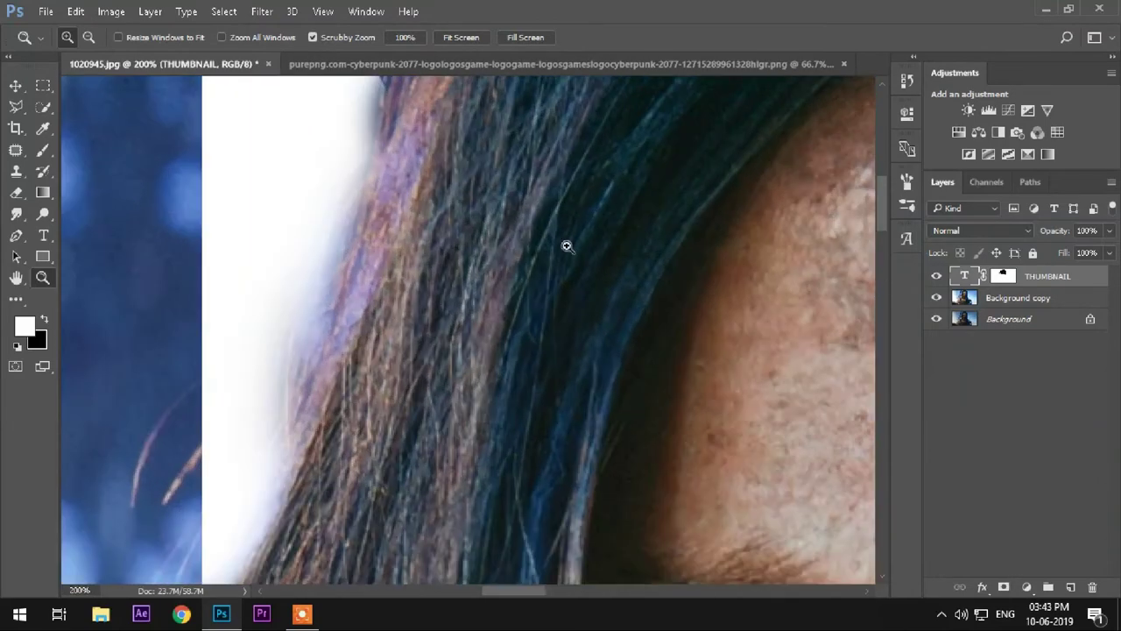
pyautogui.scroll(2, 183, 318)
pyautogui.scroll(2, 161, 351)
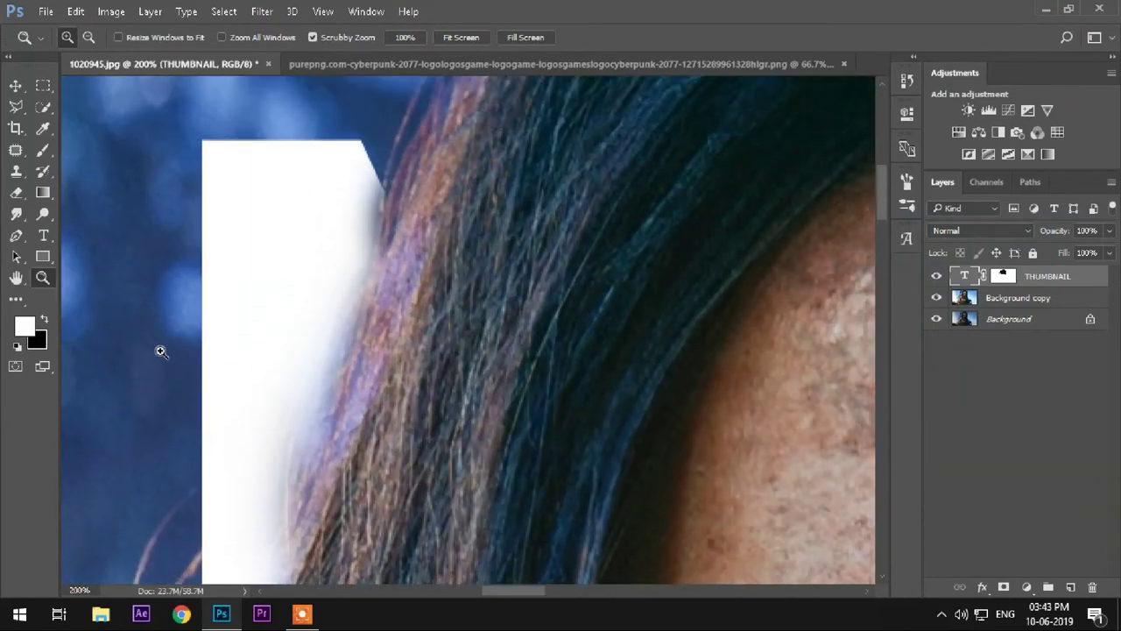
pyautogui.click(1003, 276)
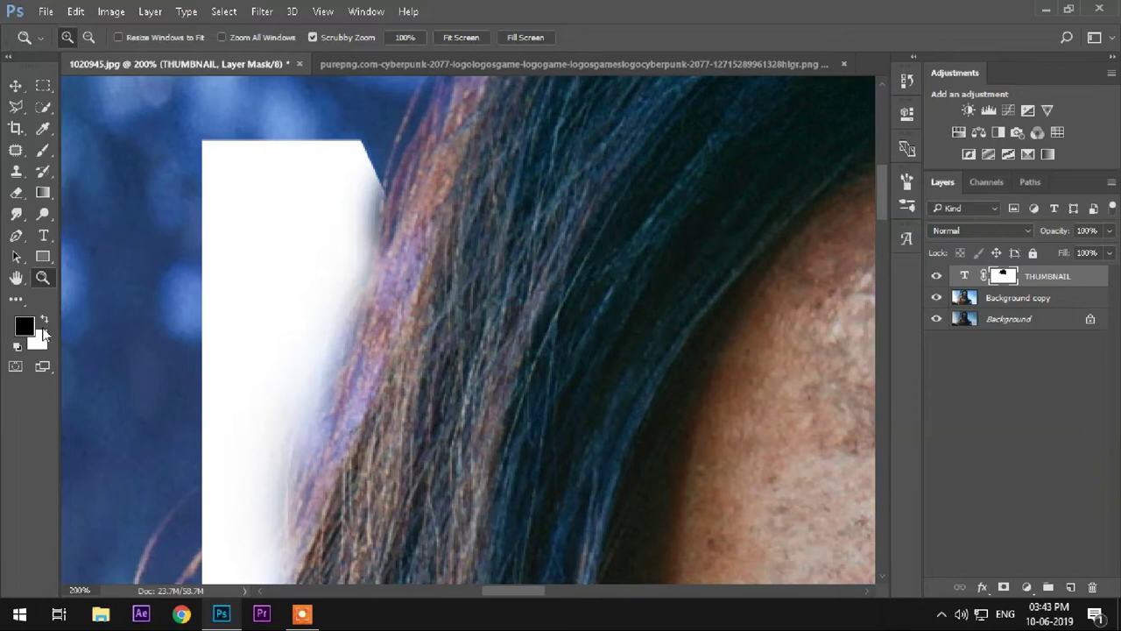
pyautogui.click(42, 149)
pyautogui.moveTo(286, 180); pyautogui.dragTo(212, 431)
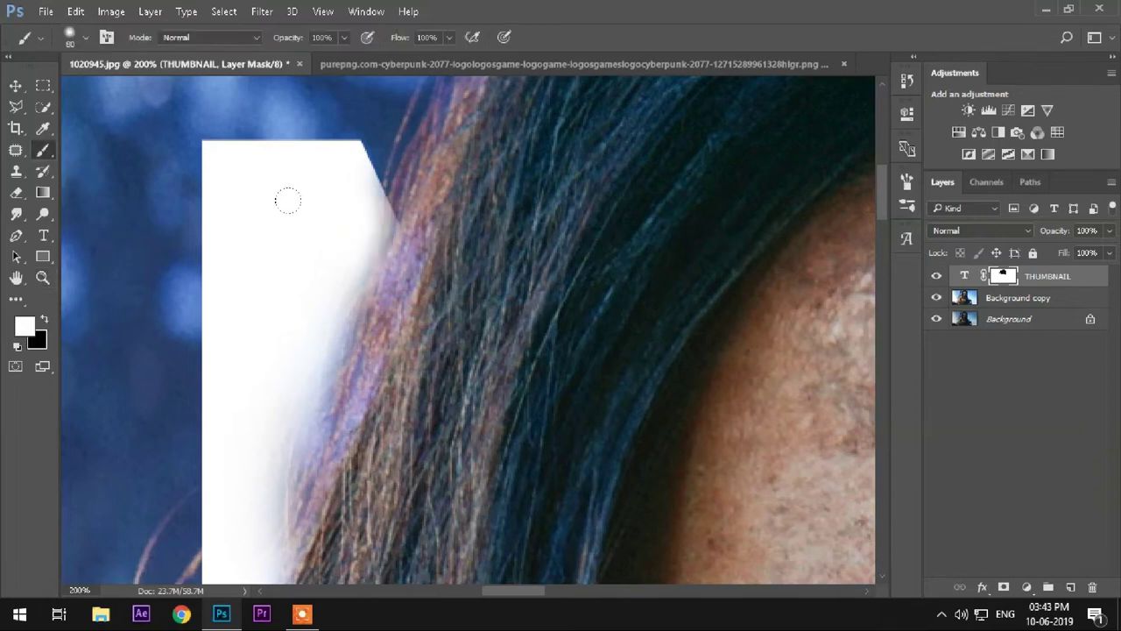
pyautogui.scroll(-3, 212, 431)
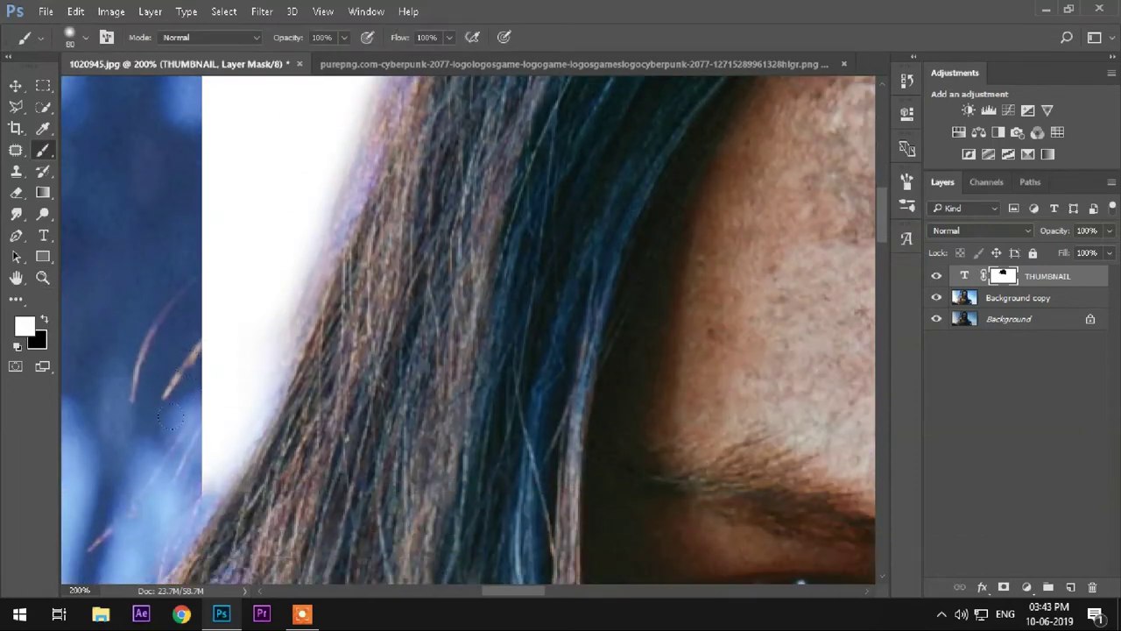
pyautogui.scroll(-2, 218, 455)
pyautogui.scroll(-3, 350, 328)
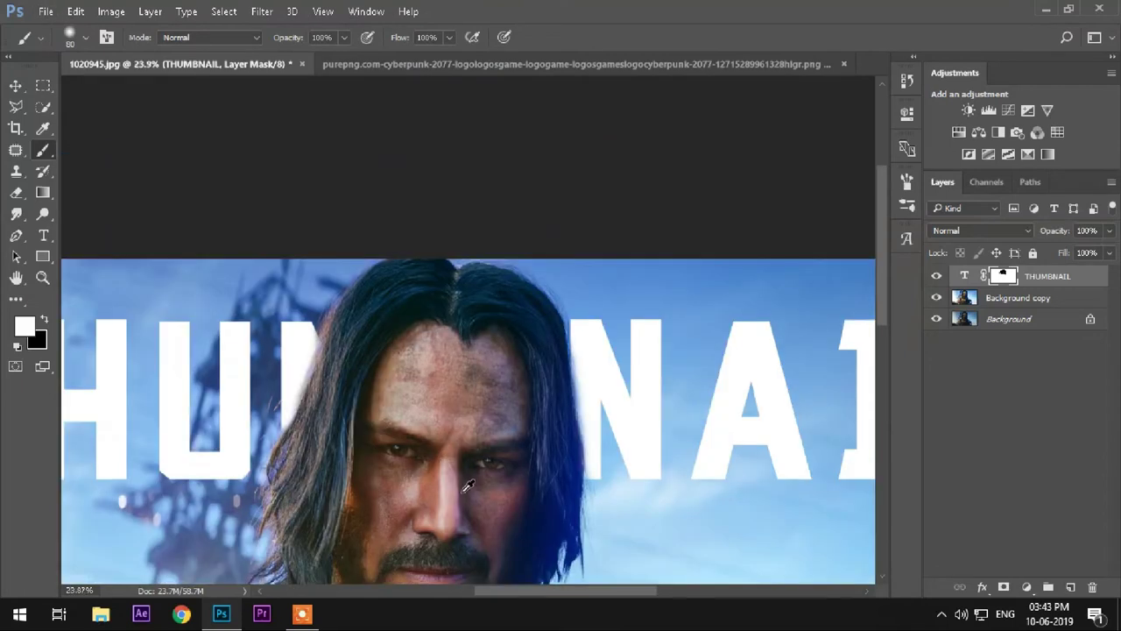
pyautogui.scroll(-2, 467, 482)
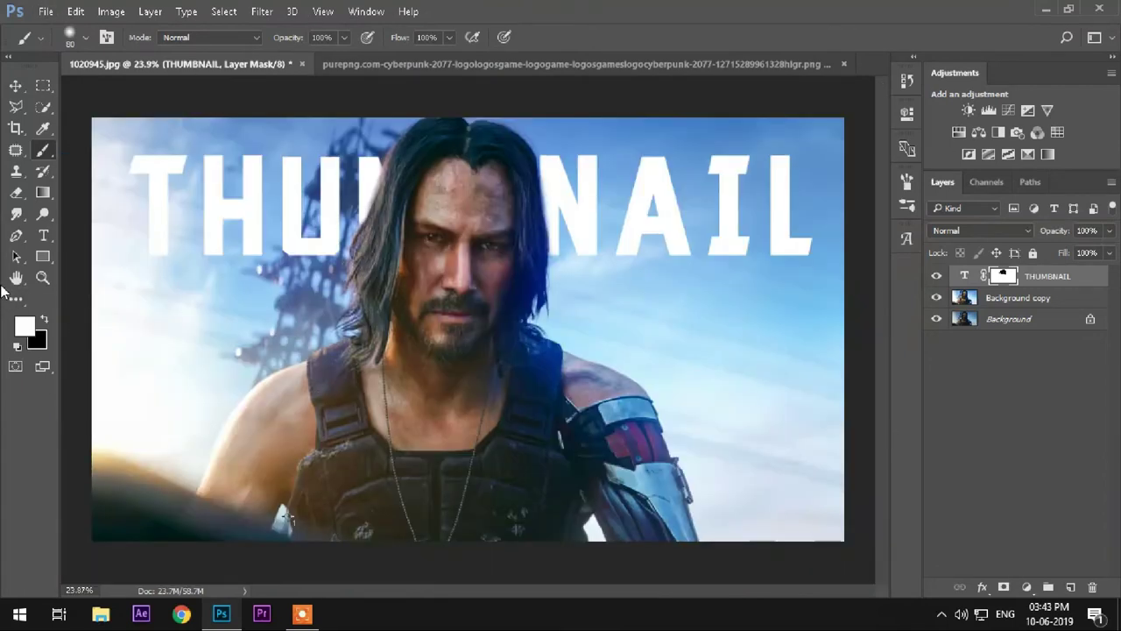
# Step: Drag the Cyberpunk 2077 logo from its document into the thumbnail
pyautogui.press('z')
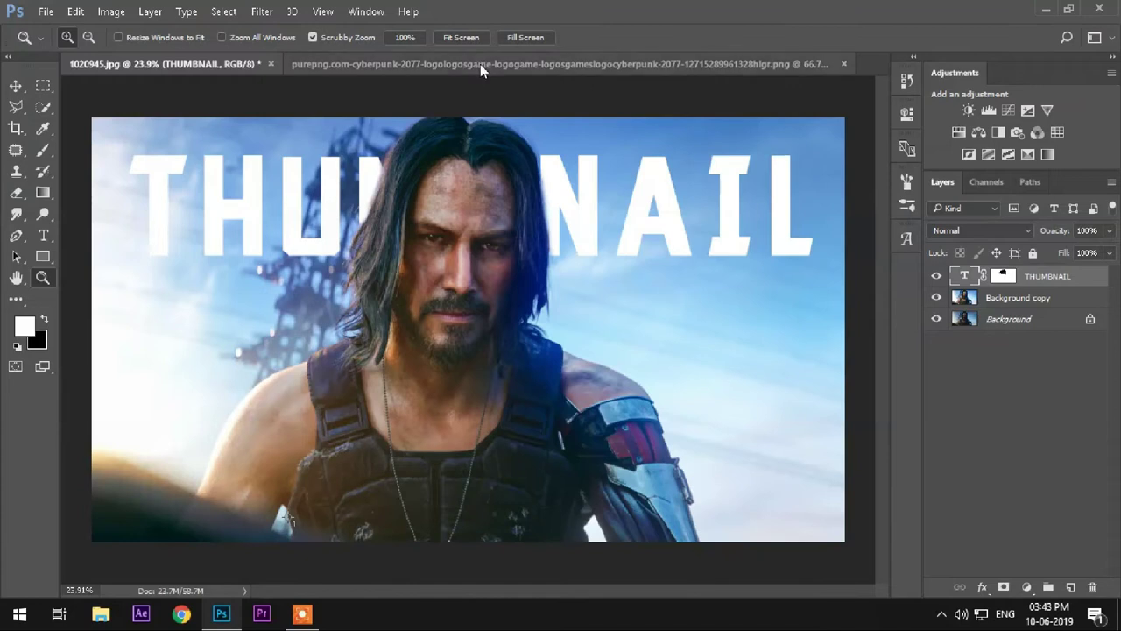
pyautogui.click(480, 64)
pyautogui.press('v')
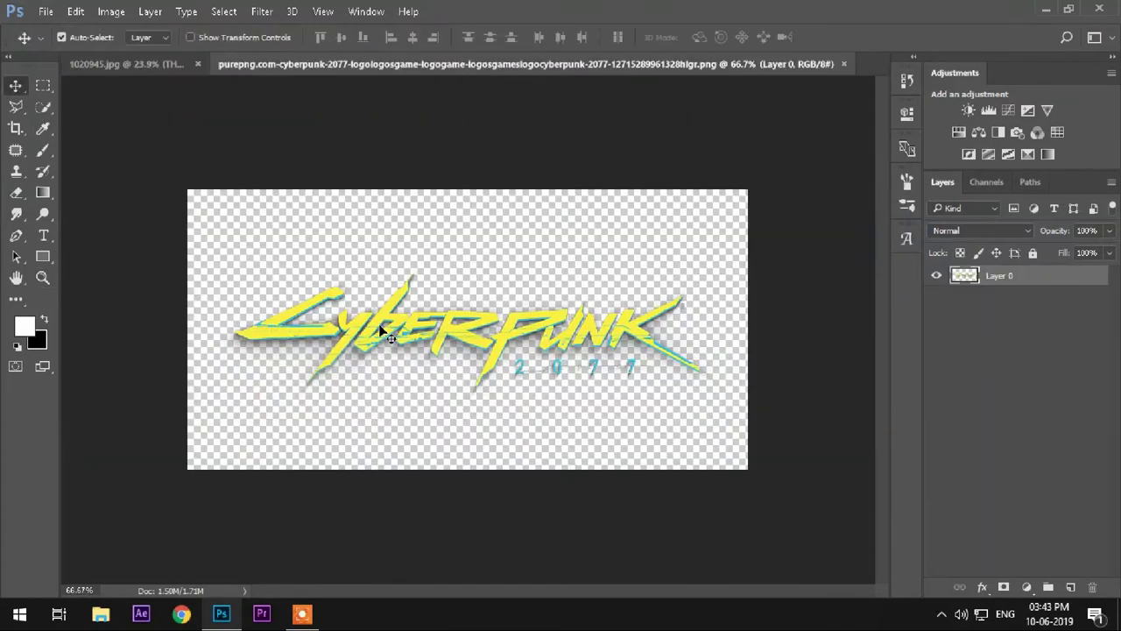
pyautogui.moveTo(368, 323)
pyautogui.mouseDown()
pyautogui.moveTo(165, 70)
pyautogui.moveTo(348, 248)
pyautogui.mouseUp()
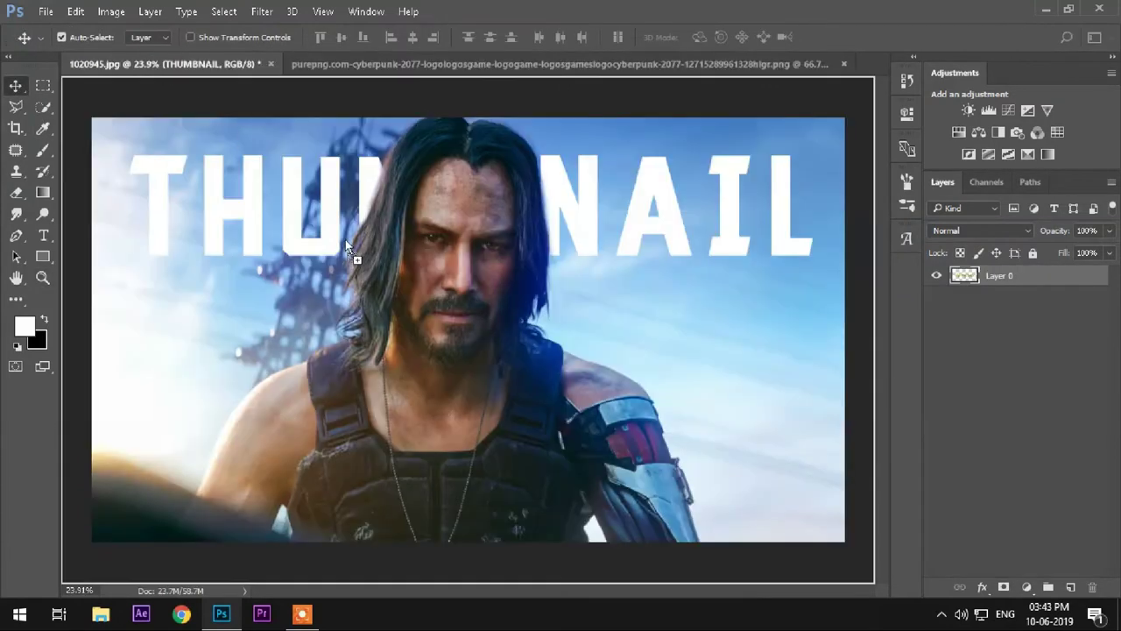
pyautogui.moveTo(444, 405); pyautogui.dragTo(438, 504)
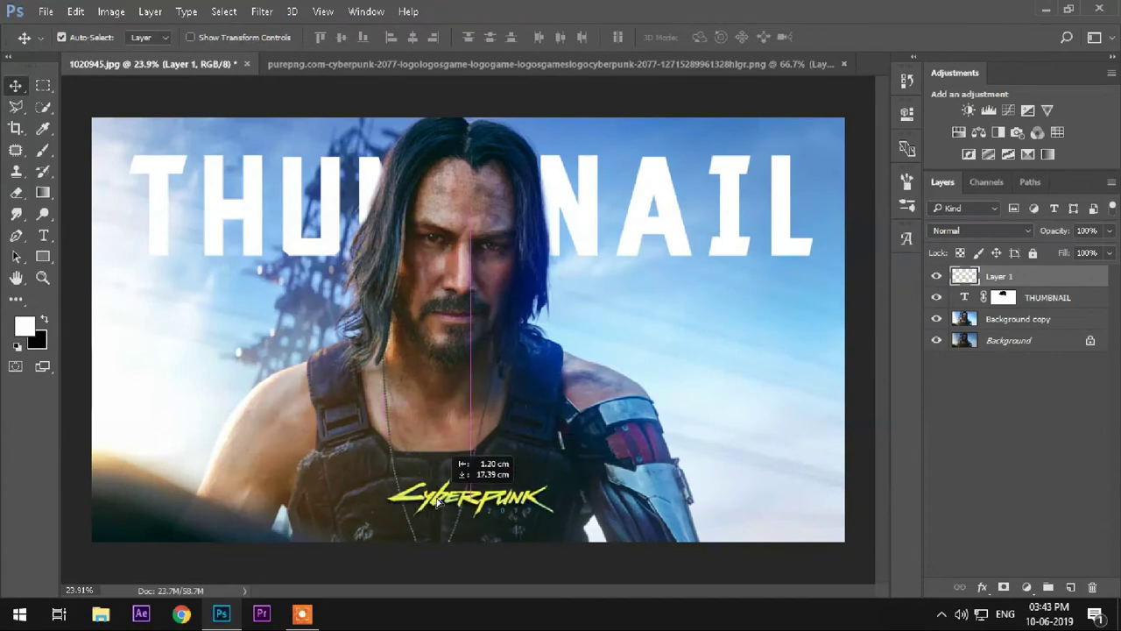
# Step: Scale the logo to about 151% and move it to the bottom centre
pyautogui.hotkey('ctrl', 't')
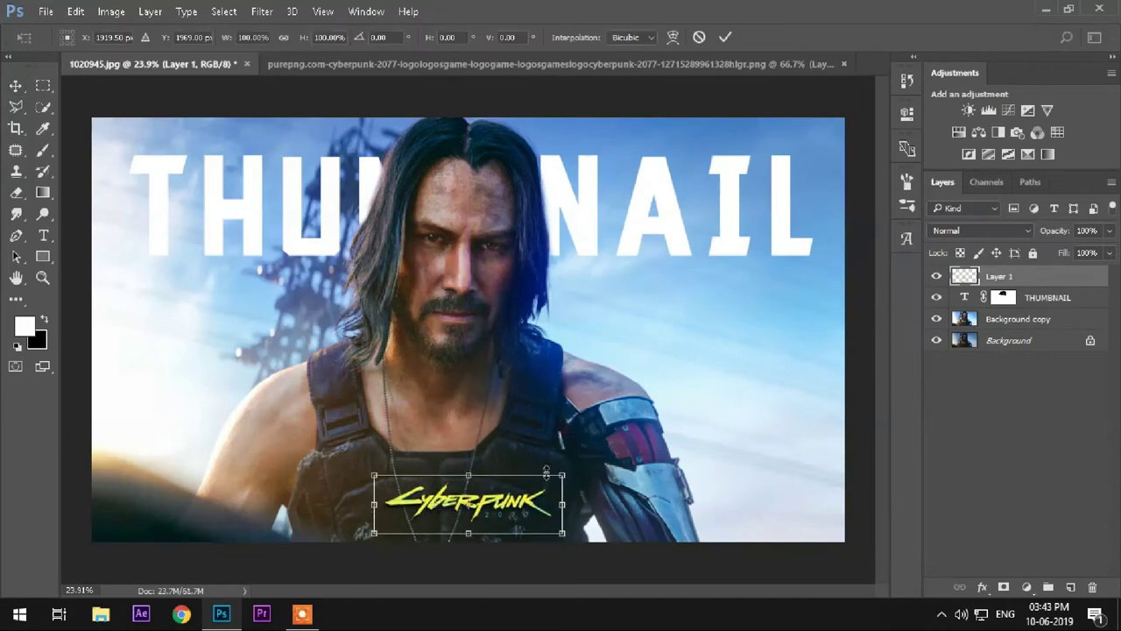
pyautogui.moveTo(563, 475); pyautogui.dragTo(659, 445)
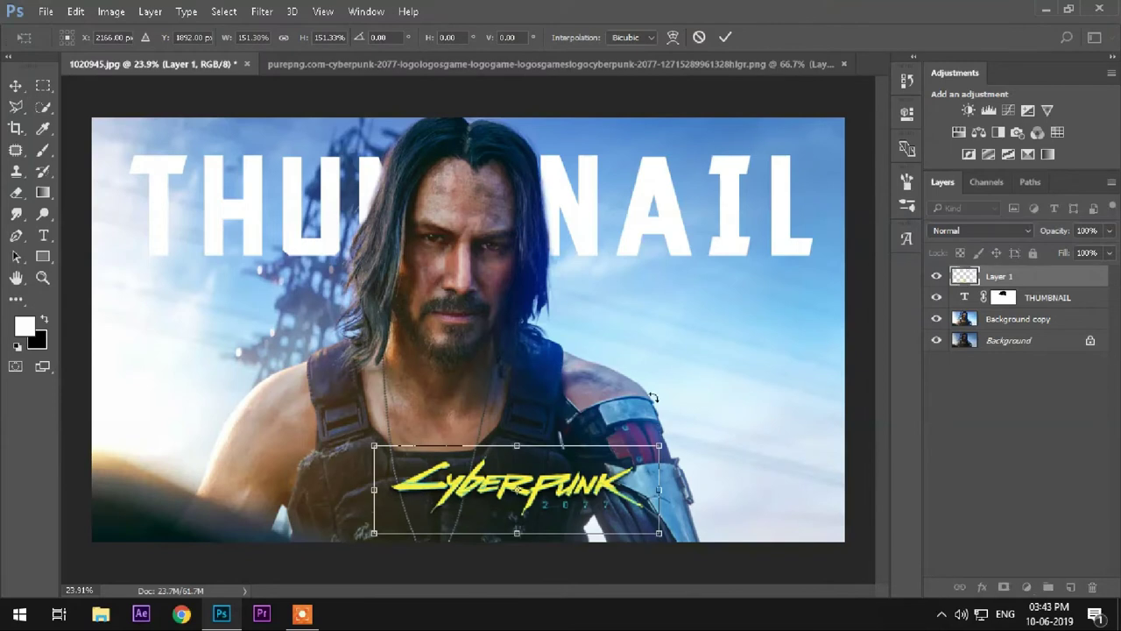
pyautogui.click(725, 38)
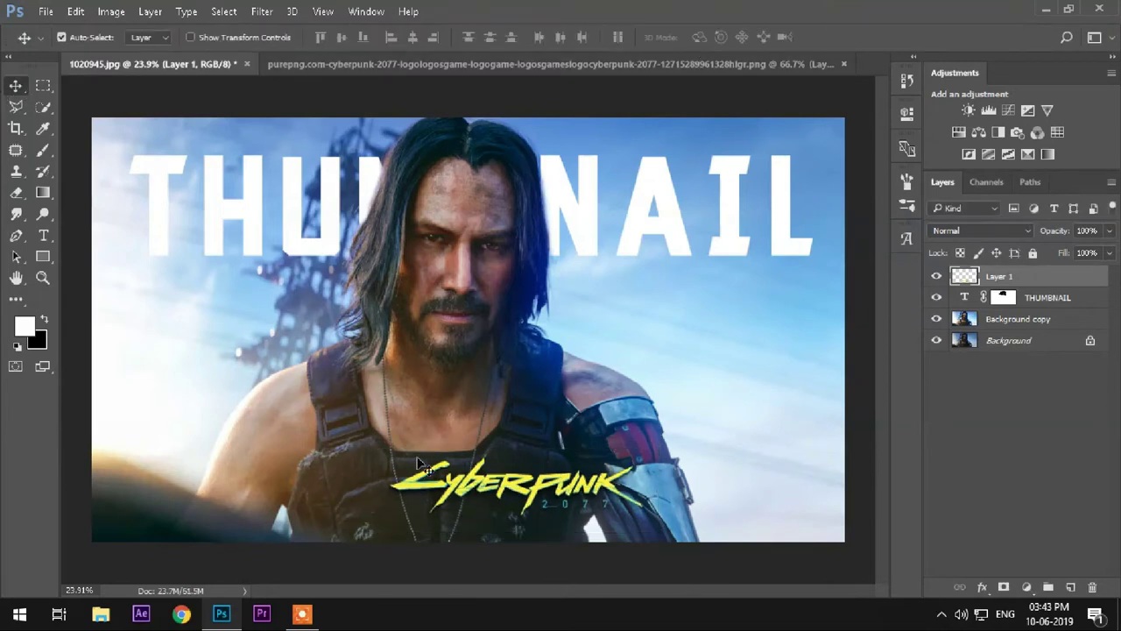
pyautogui.moveTo(495, 487); pyautogui.dragTo(431, 490)
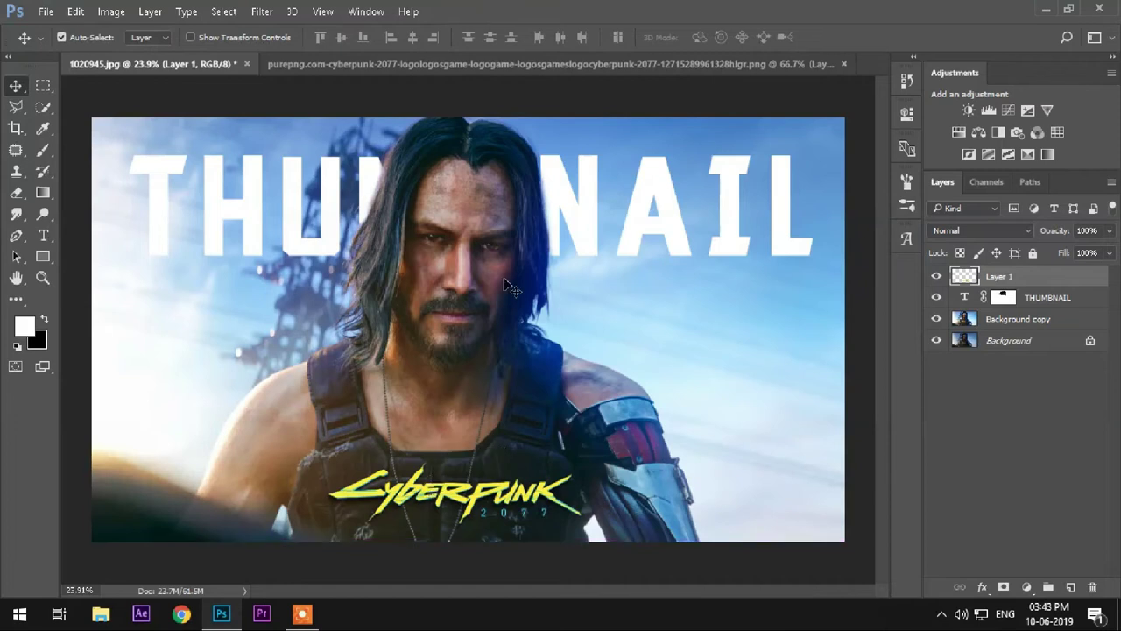
# Step: Give the THUMBNAIL text a Neutral Density gradient overlay via Blending Options
pyautogui.click(495, 65)
pyautogui.click(172, 65)
pyautogui.rightClick(973, 302)
pyautogui.click(799, 216)
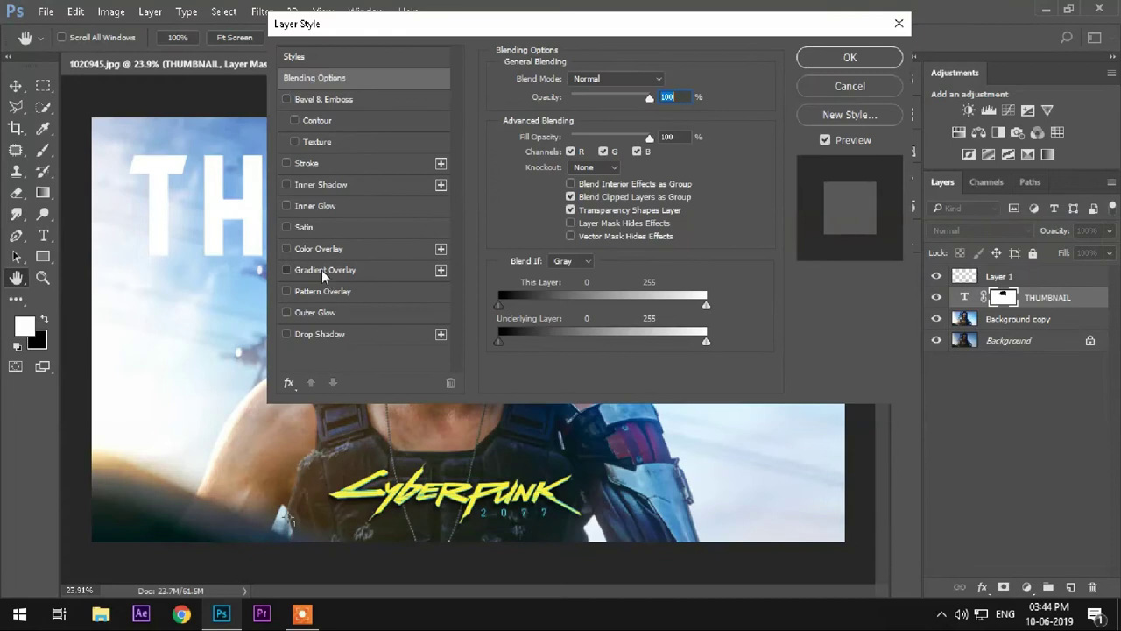
pyautogui.click(322, 270)
pyautogui.moveTo(552, 35); pyautogui.dragTo(840, 43)
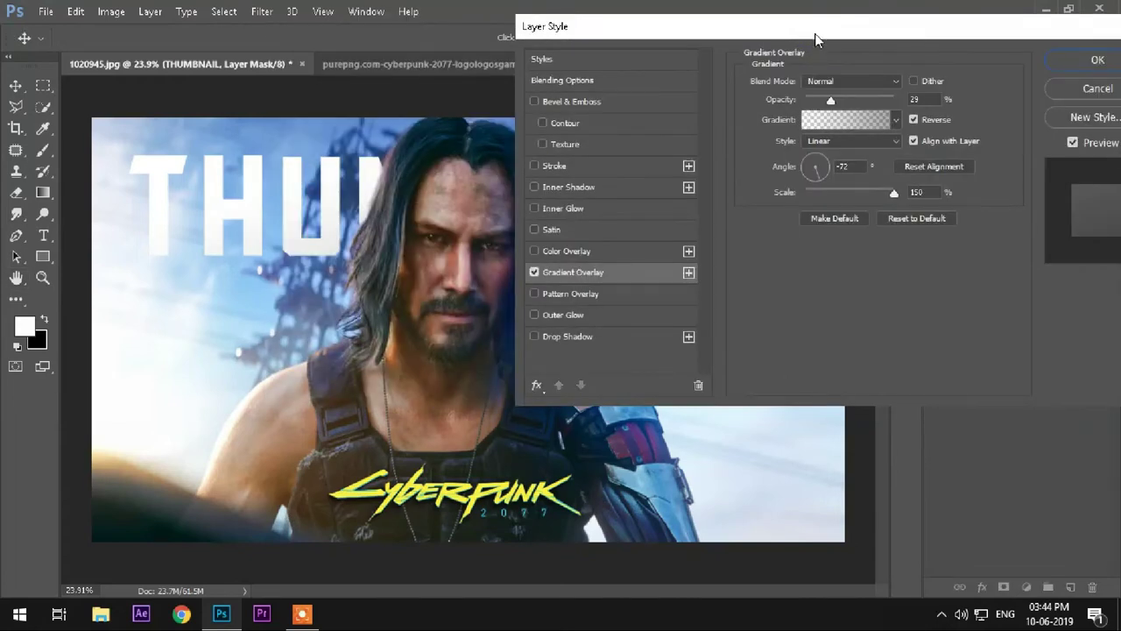
pyautogui.click(899, 123)
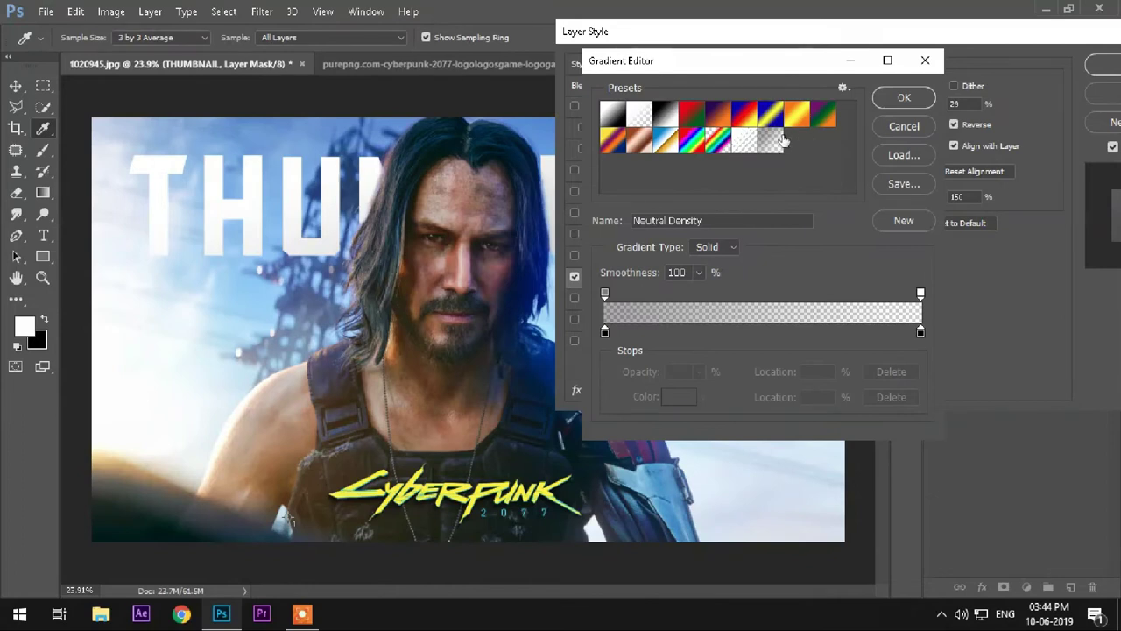
pyautogui.click(875, 102)
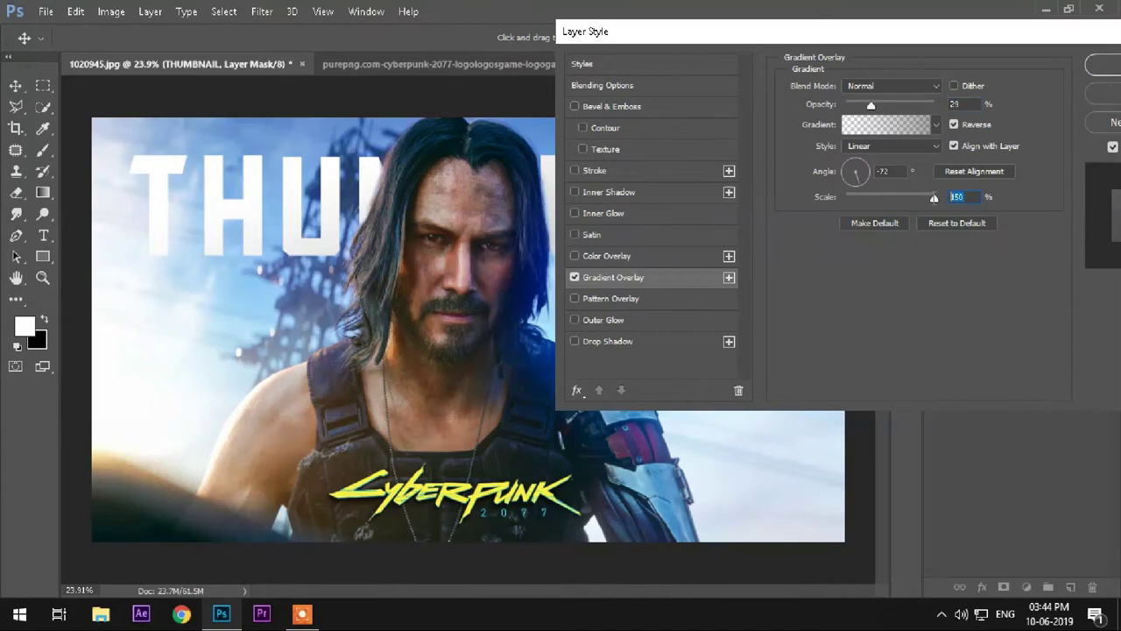
pyautogui.click(889, 170)
pyautogui.moveTo(809, 35); pyautogui.dragTo(903, 39)
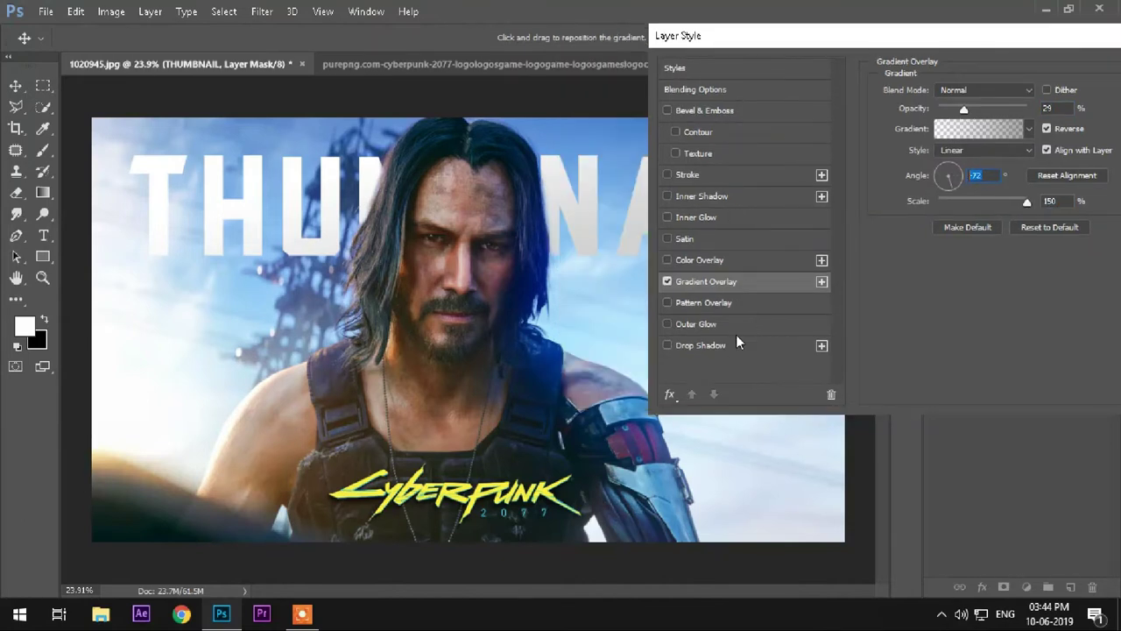
# Step: Add a drop shadow and a cyan outer glow to the text, then apply the styles
pyautogui.click(701, 346)
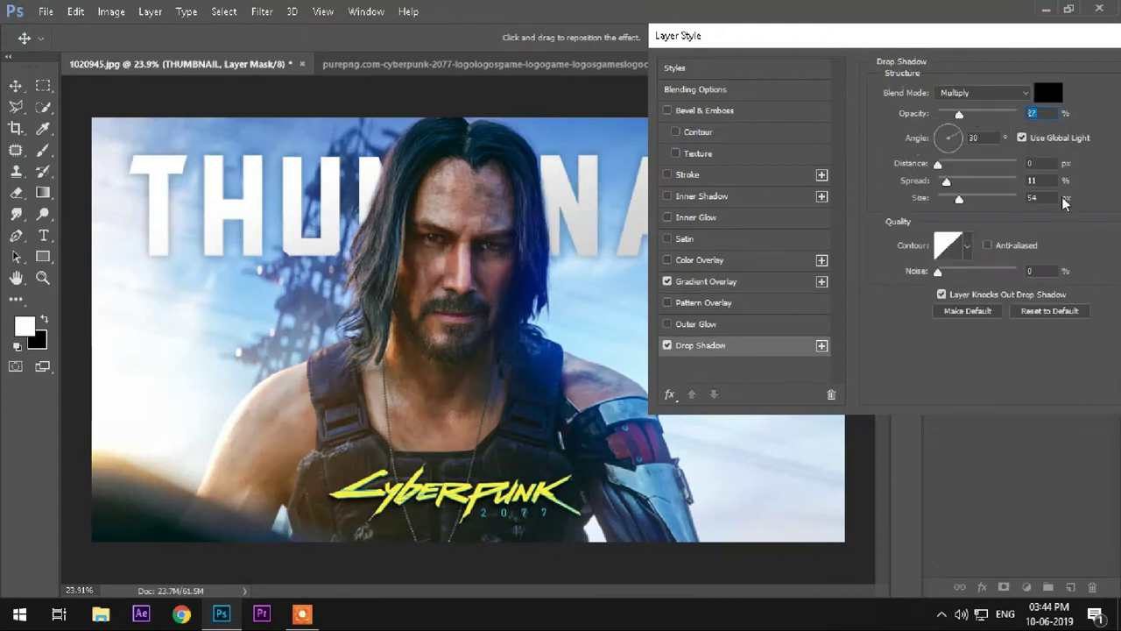
pyautogui.click(1034, 181)
pyautogui.click(668, 324)
pyautogui.click(917, 152)
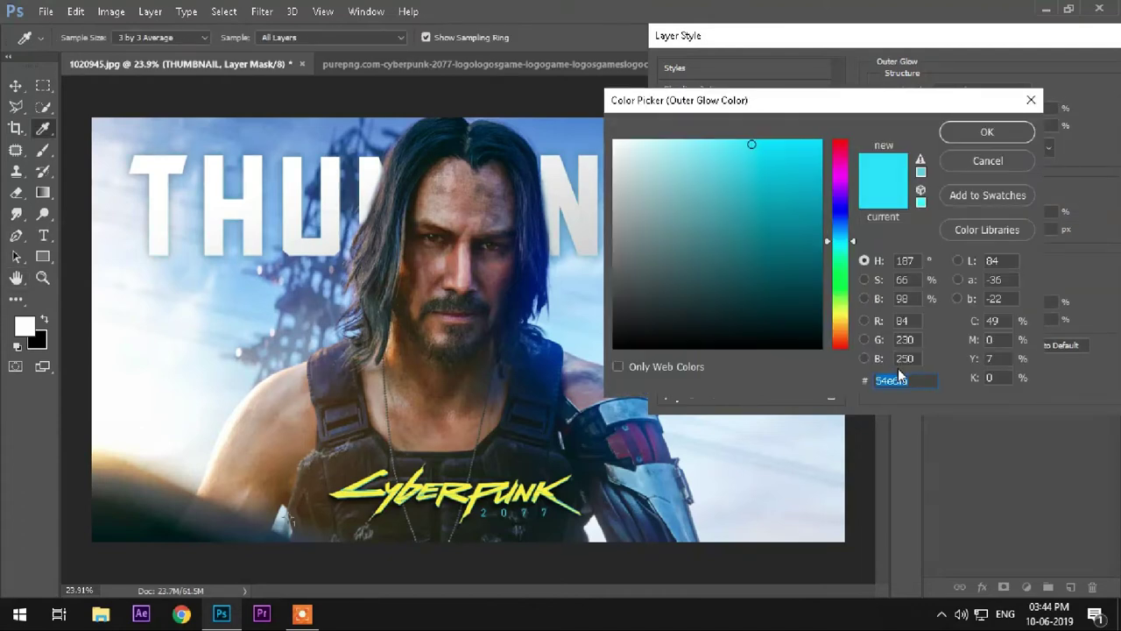
pyautogui.click(988, 133)
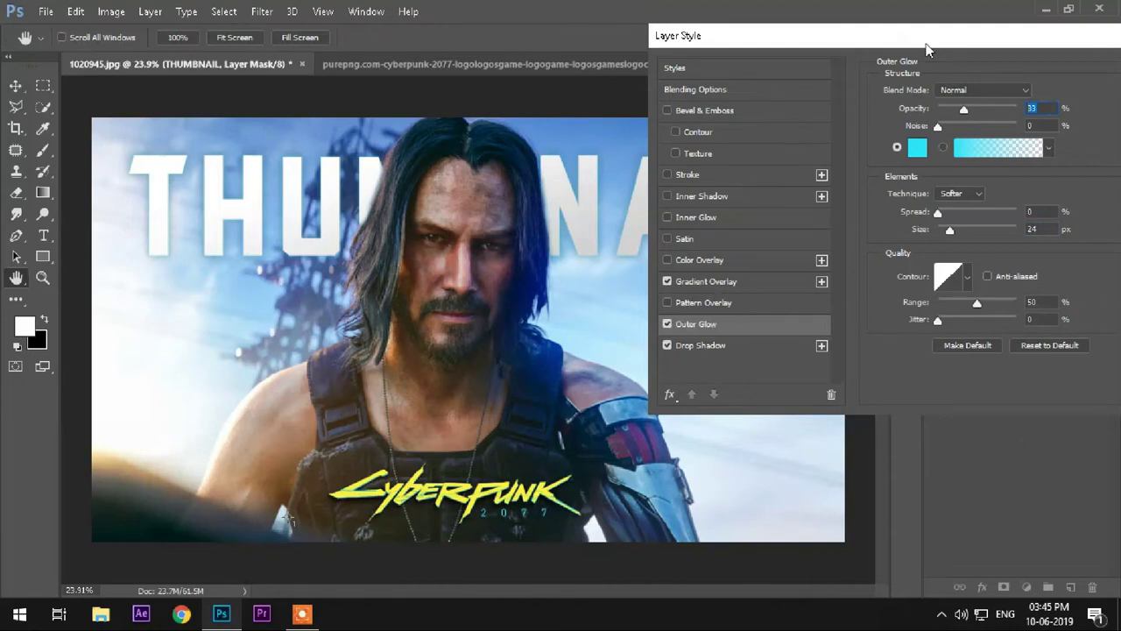
pyautogui.moveTo(926, 44); pyautogui.dragTo(692, 66)
pyautogui.click(941, 80)
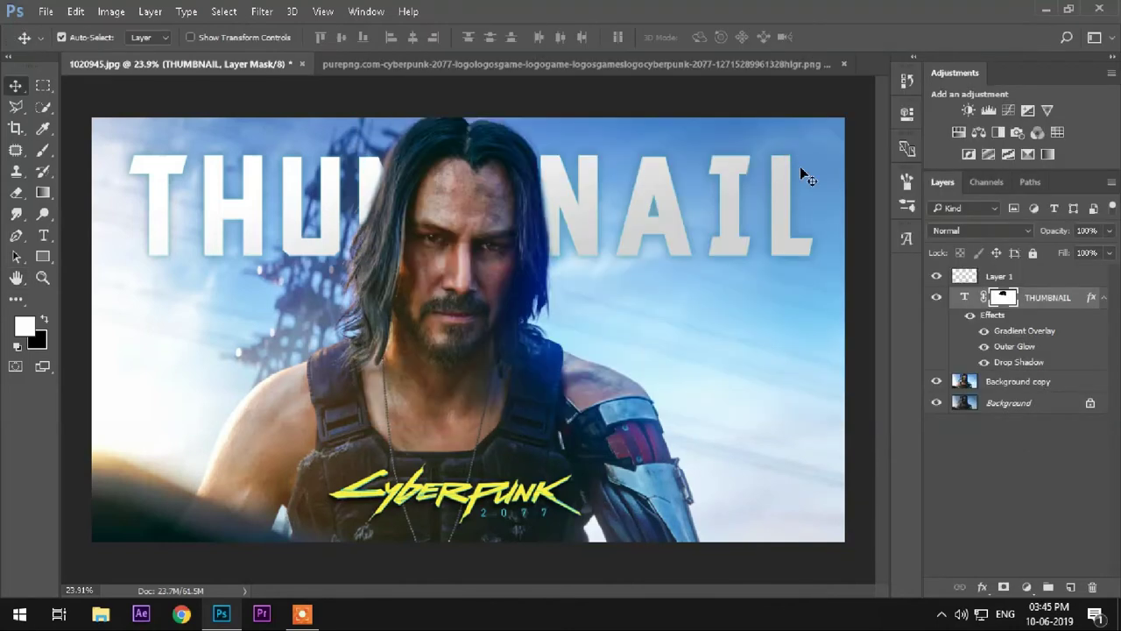
# Step: Select the top layer and open the Camera Raw Filter on Layer 2
pyautogui.click(1034, 280)
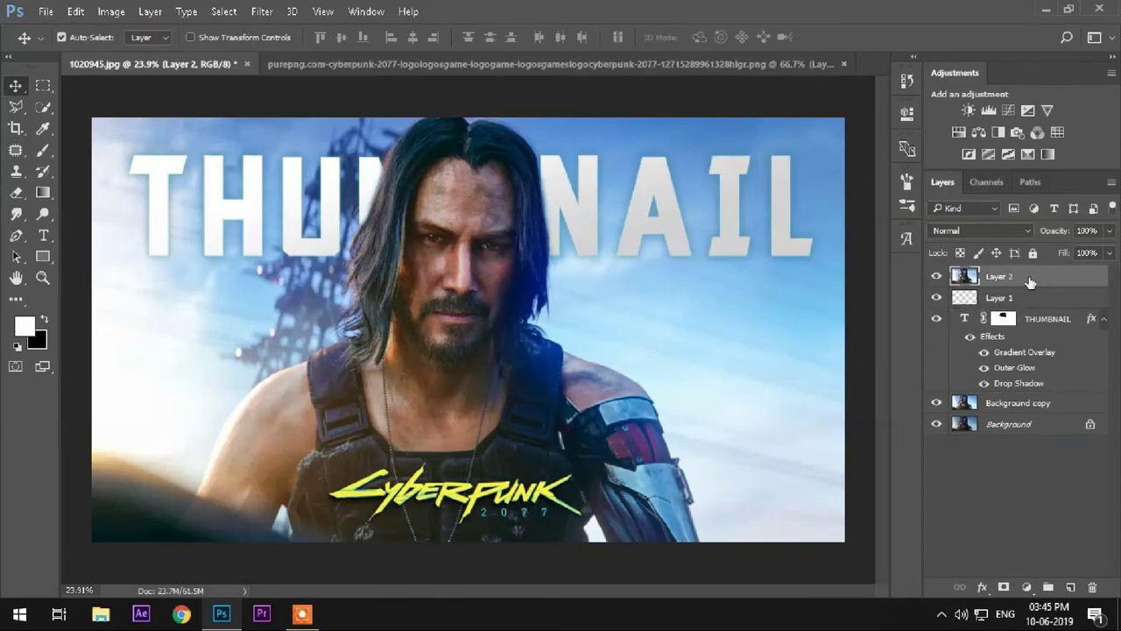
pyautogui.click(262, 11)
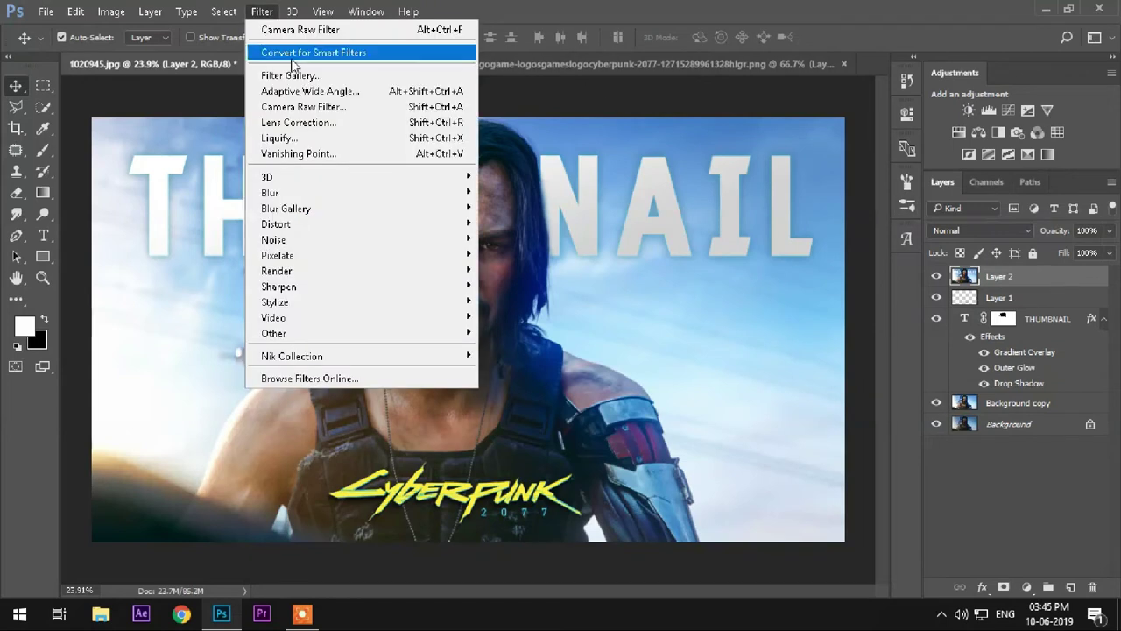
pyautogui.click(323, 108)
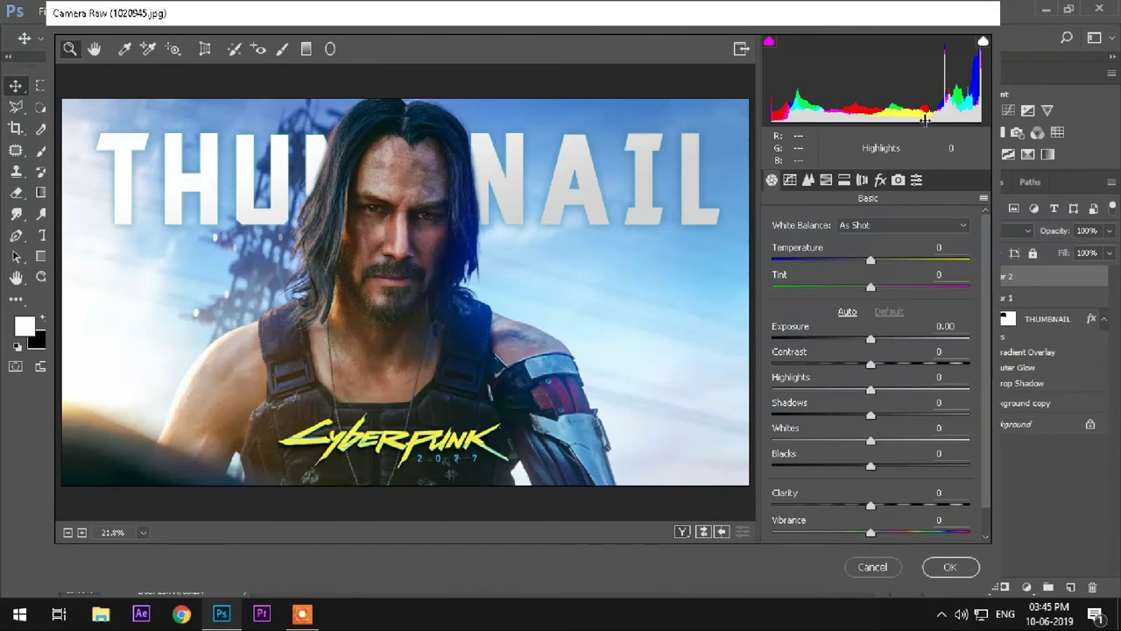
# Step: Split-tone highlights to hue 80, saturation 10 and shadows to hue 5, saturation 13
pyautogui.click(843, 180)
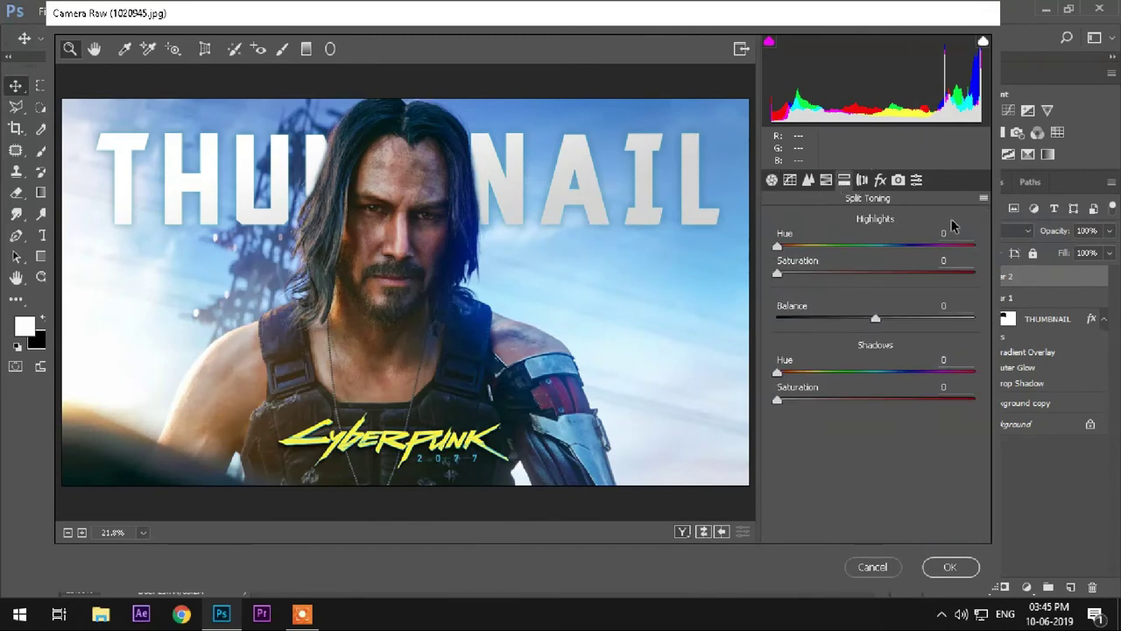
pyautogui.write('80')
pyautogui.click(950, 261)
pyautogui.moveTo(930, 260); pyautogui.dragTo(937, 260)
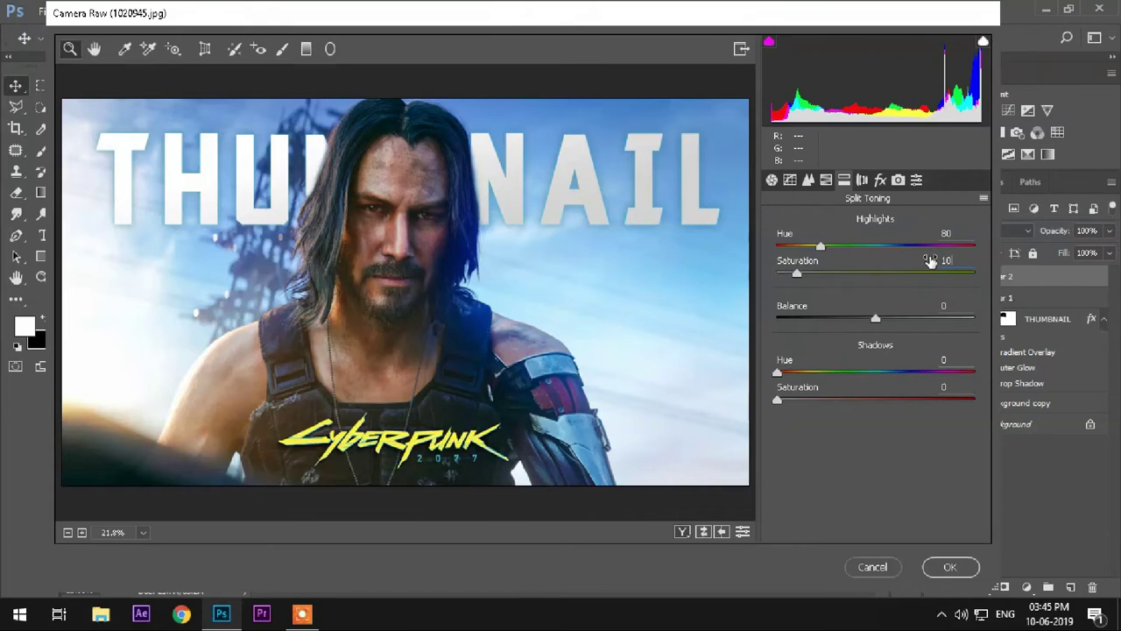
pyautogui.click(940, 358)
pyautogui.write('5')
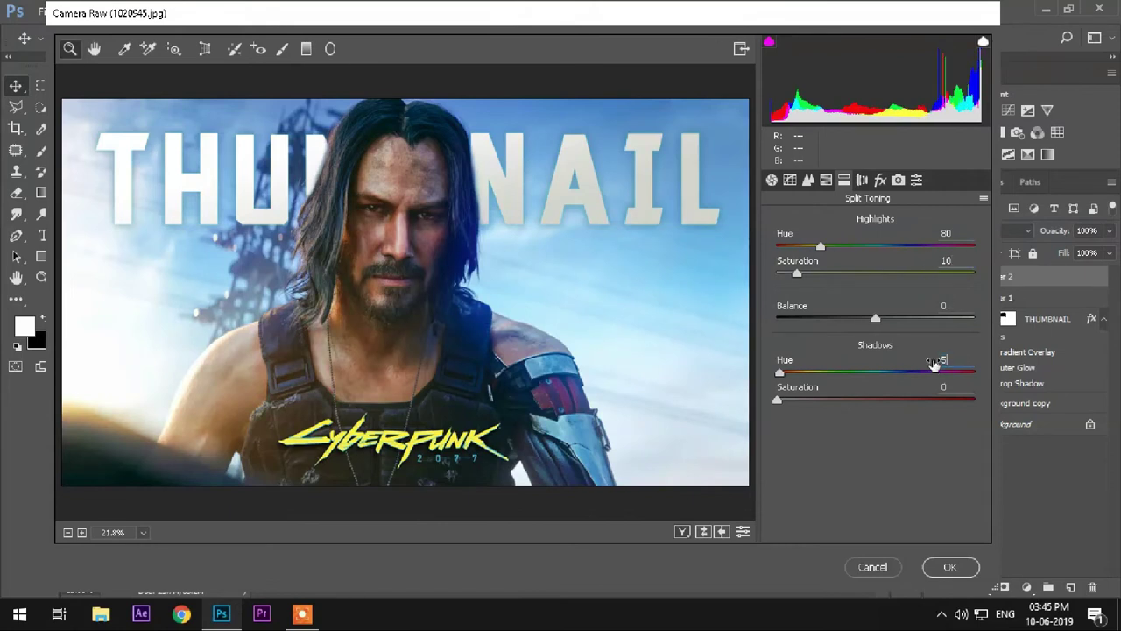
pyautogui.click(952, 388)
pyautogui.write('13')
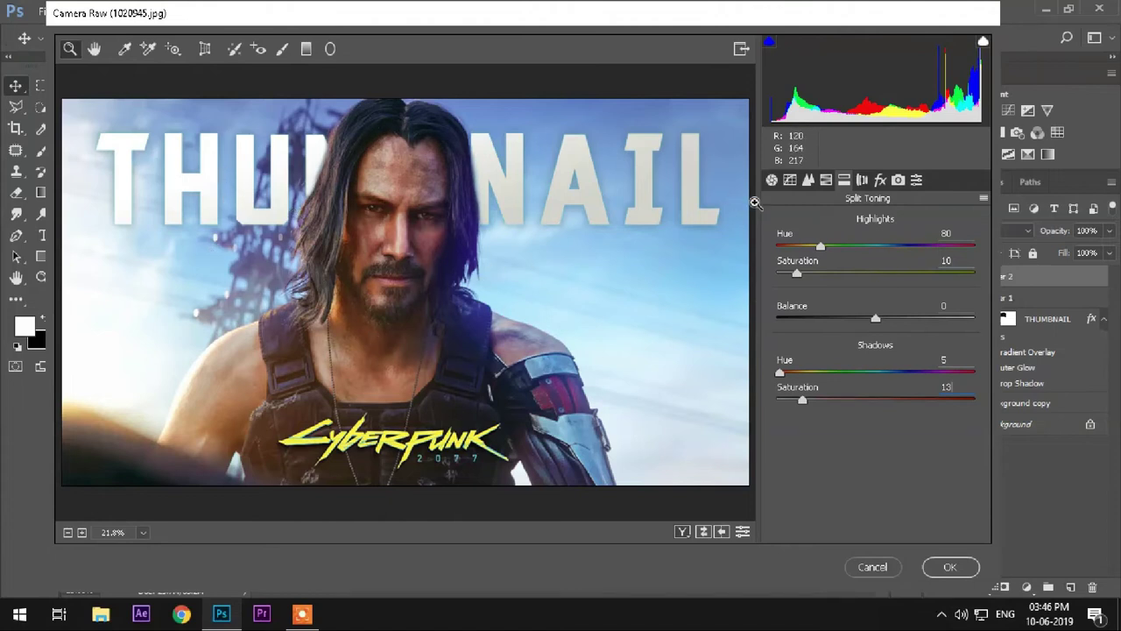
# Step: Lift the tone curve's black point to about input 12 / output 20 and apply the grade
pyautogui.click(788, 182)
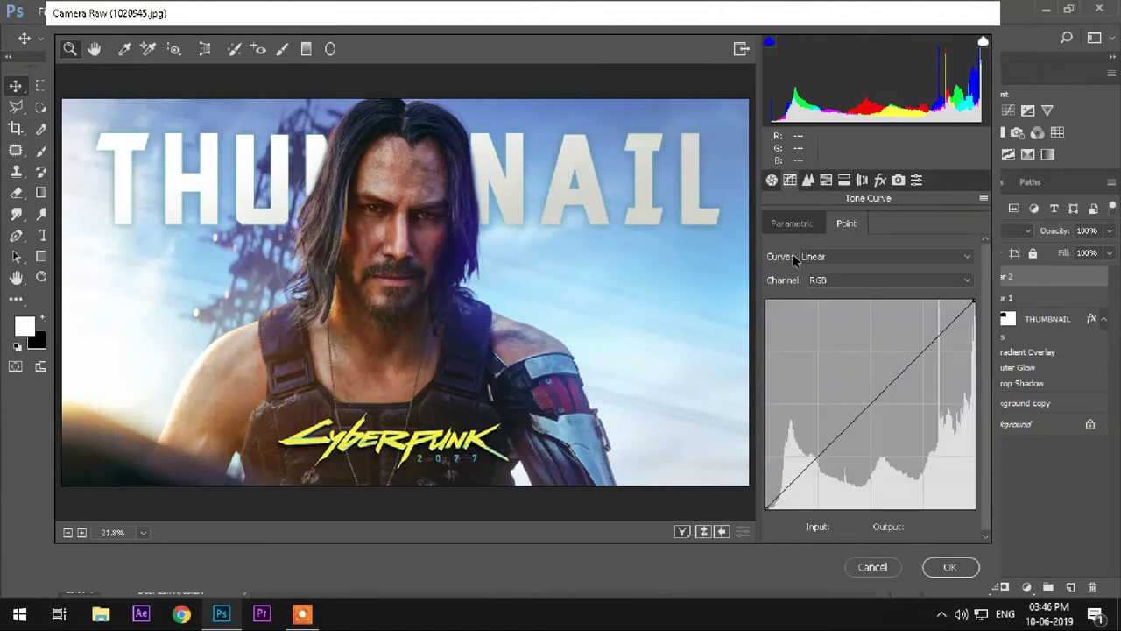
pyautogui.moveTo(767, 509)
pyautogui.mouseDown()
pyautogui.moveTo(788, 492)
pyautogui.moveTo(774, 492)
pyautogui.mouseUp()
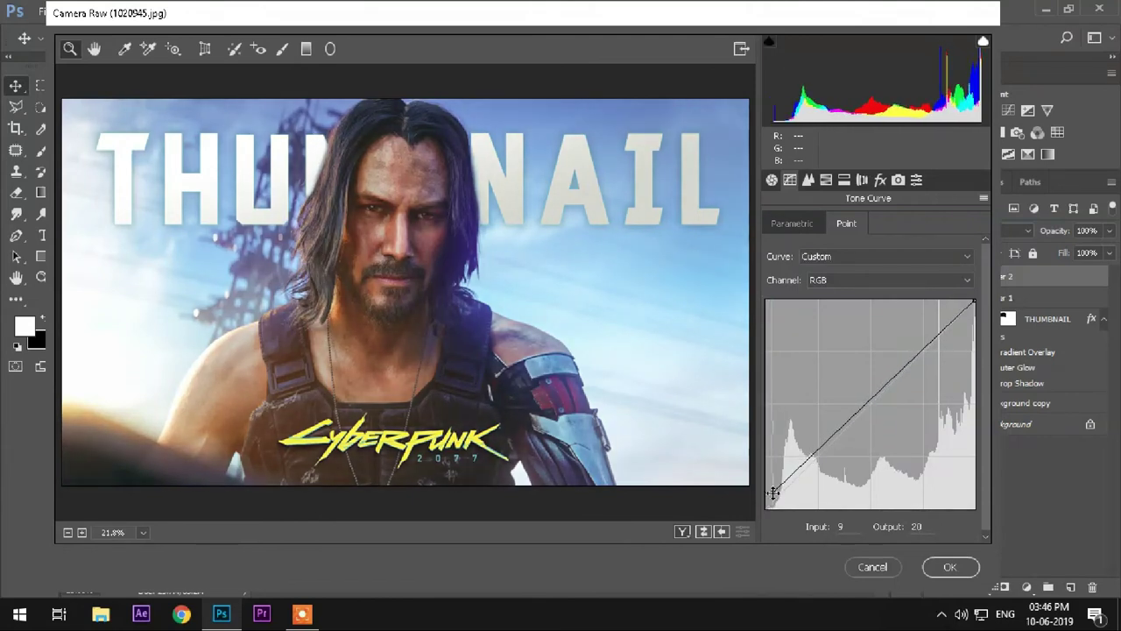
pyautogui.moveTo(773, 492); pyautogui.dragTo(775, 492)
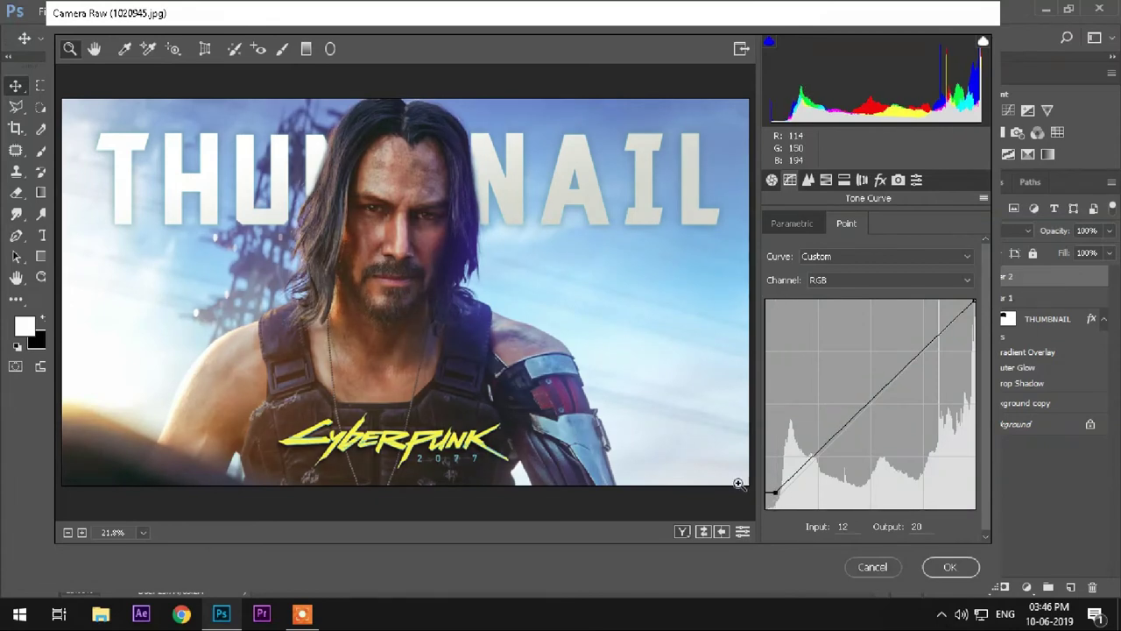
pyautogui.click(950, 566)
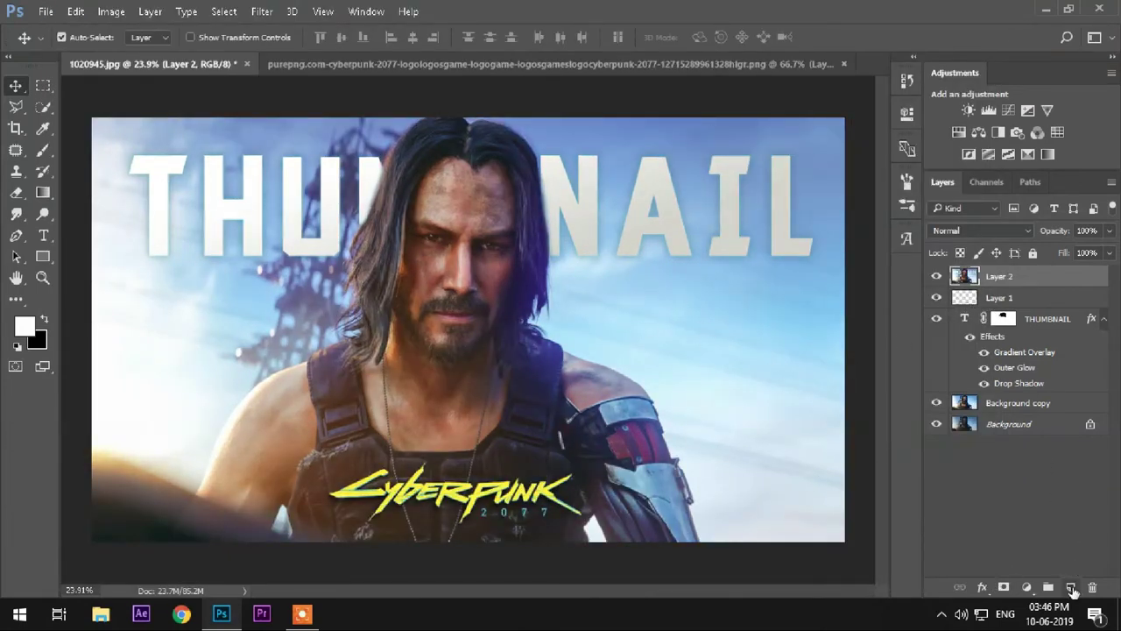
# Step: Add a new Layer 3 and marquee a thin strip along the image's top edge
pyautogui.click(1071, 587)
pyautogui.click(46, 85)
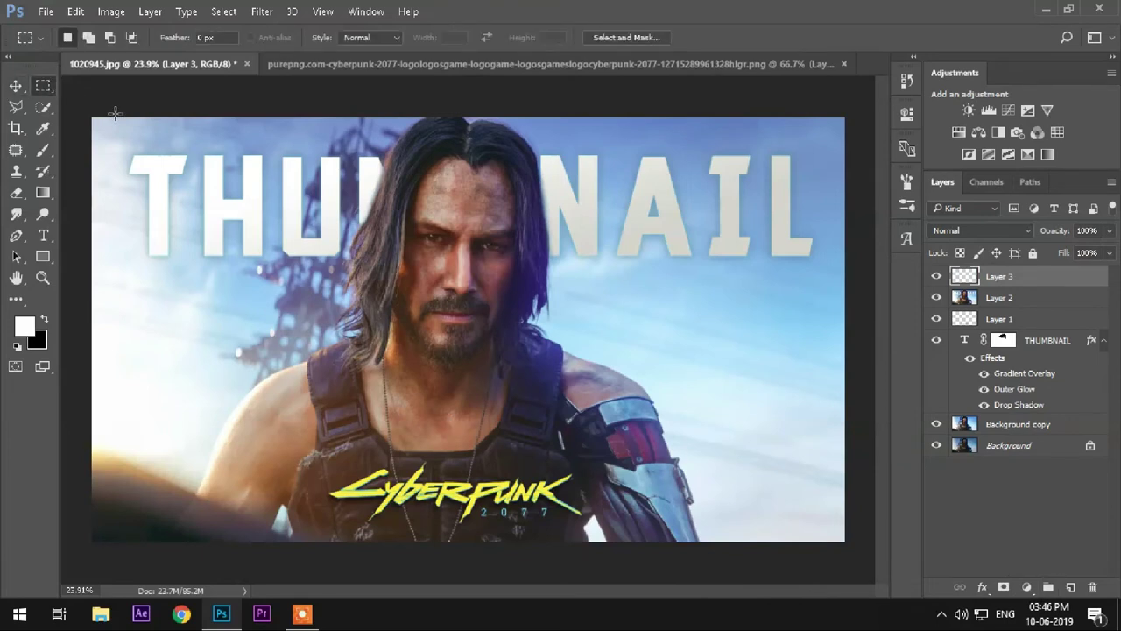
pyautogui.moveTo(80, 114); pyautogui.dragTo(98, 554)
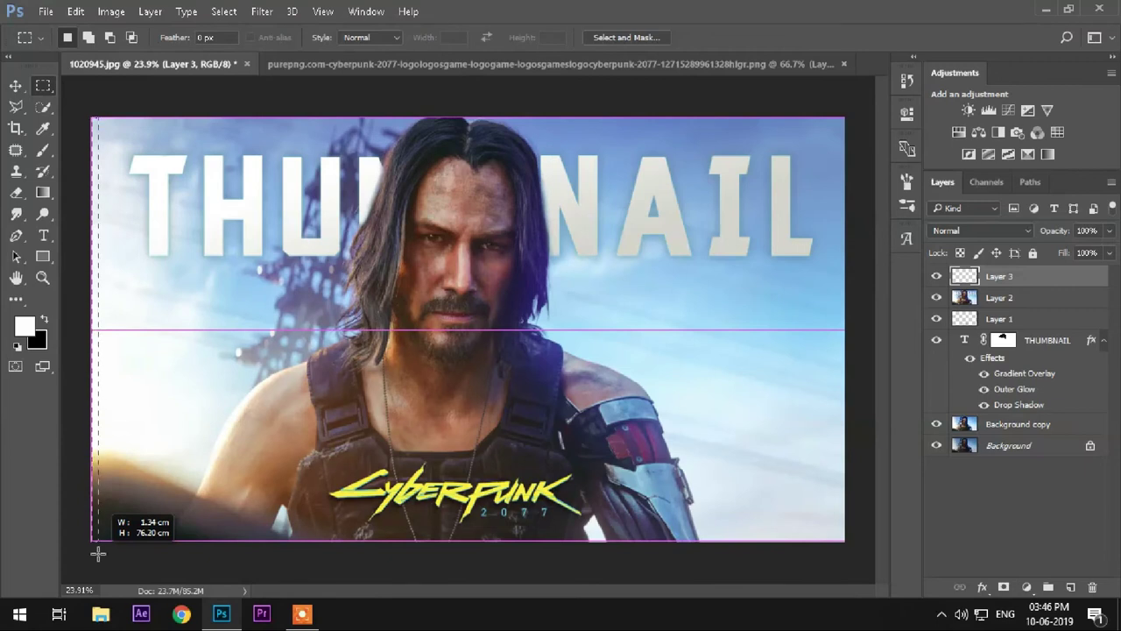
pyautogui.moveTo(90, 115)
pyautogui.mouseDown()
pyautogui.moveTo(791, 153)
pyautogui.moveTo(864, 124)
pyautogui.mouseUp()
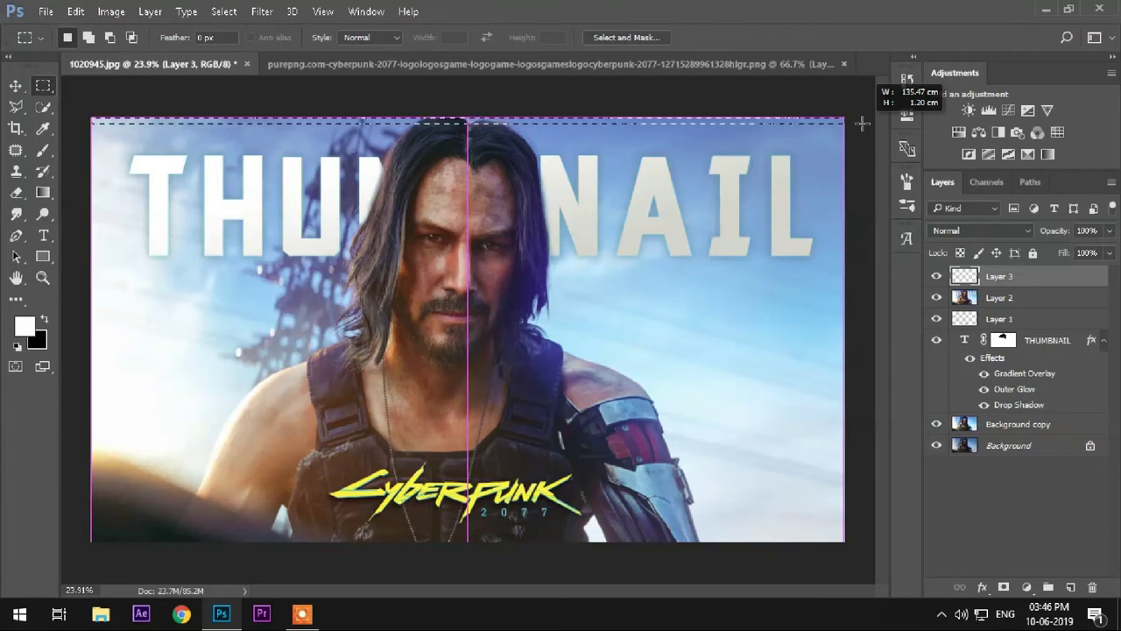
pyautogui.moveTo(864, 123); pyautogui.dragTo(864, 123)
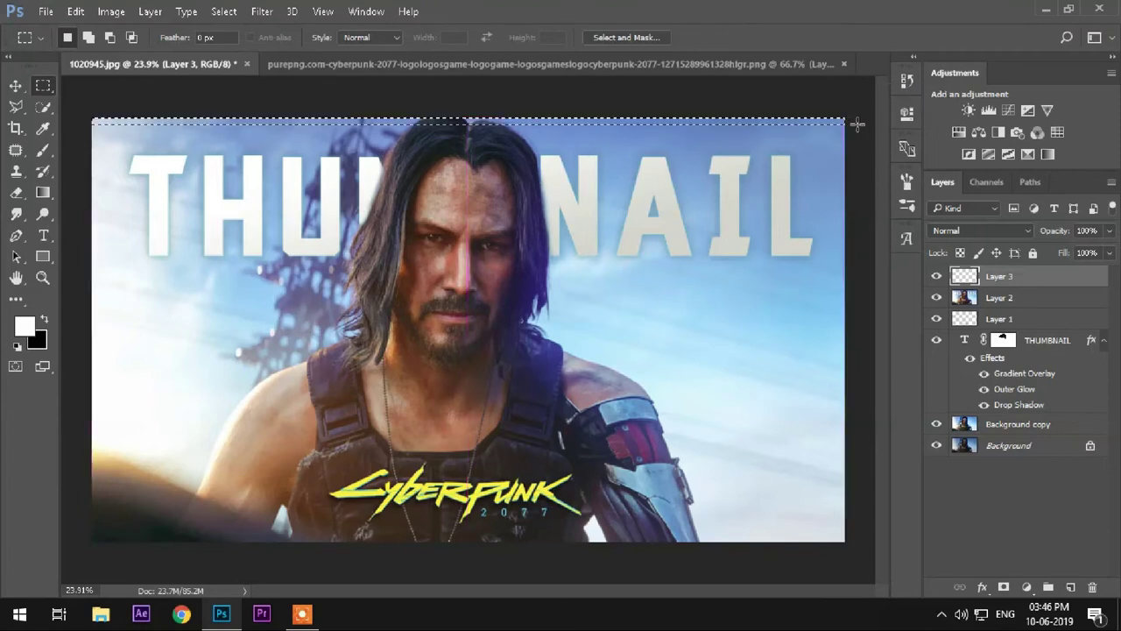
# Step: Fill the top-edge strip with white and deselect
pyautogui.rightClick(517, 198)
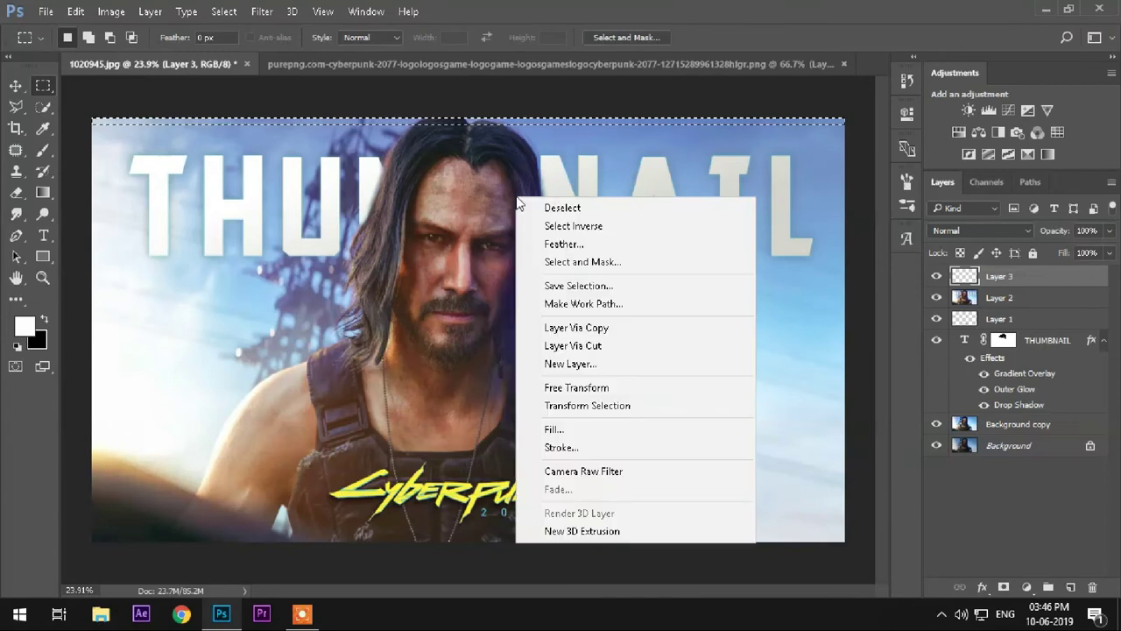
pyautogui.click(554, 429)
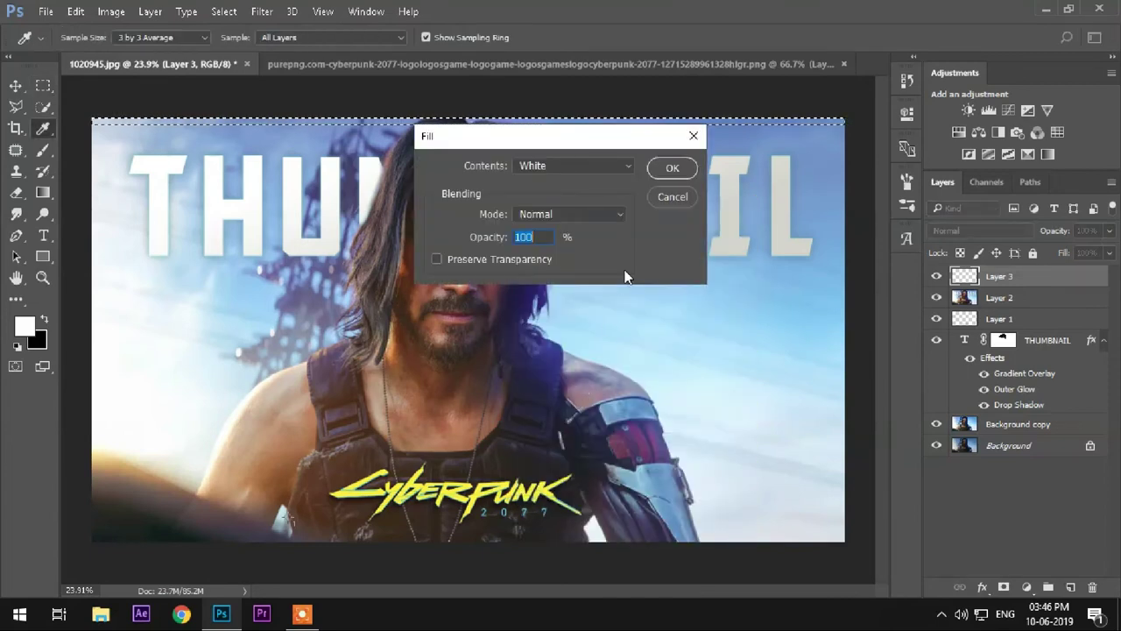
pyautogui.click(669, 171)
pyautogui.rightClick(181, 165)
pyautogui.click(199, 174)
# Step: Duplicate the white strip and rotate the copy 90° to stand vertical
pyautogui.press('v')
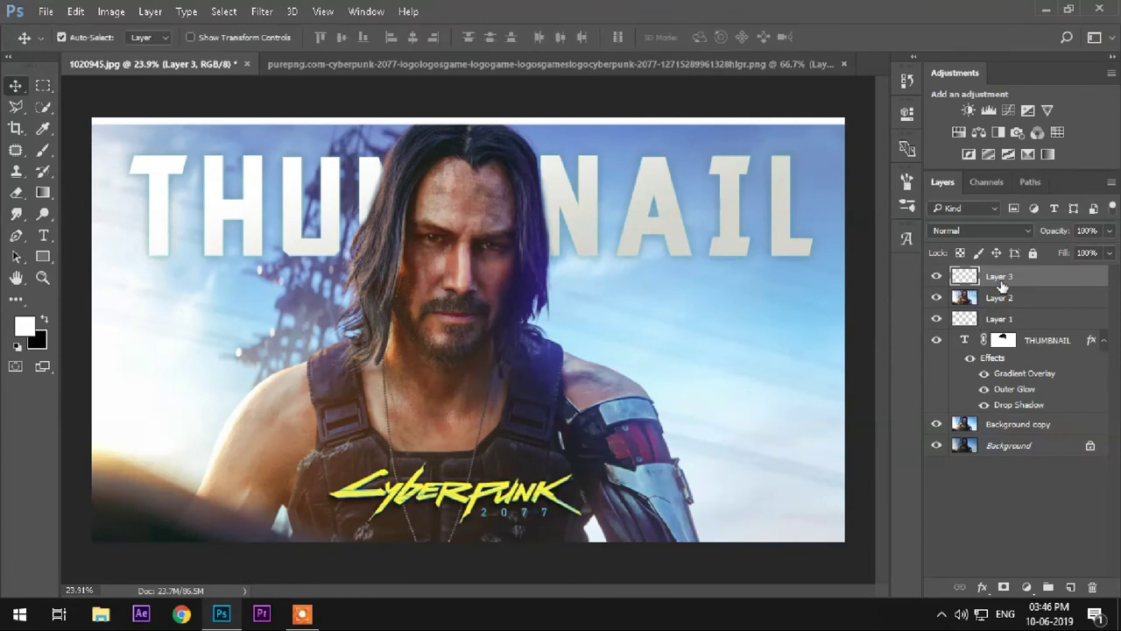
pyautogui.press('ctrl')
pyautogui.hotkey('ctrl', 'j')
pyautogui.hotkey('ctrl', 't')
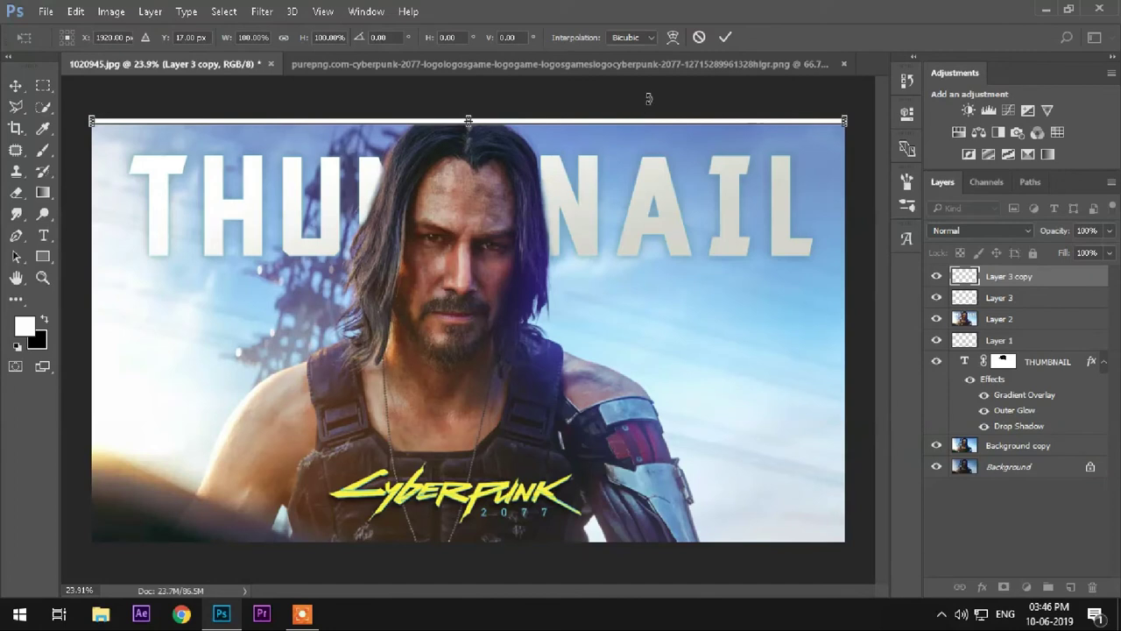
pyautogui.moveTo(856, 129)
pyautogui.mouseDown()
pyautogui.moveTo(877, 105)
pyautogui.moveTo(722, 351)
pyautogui.moveTo(488, 466)
pyautogui.mouseUp()
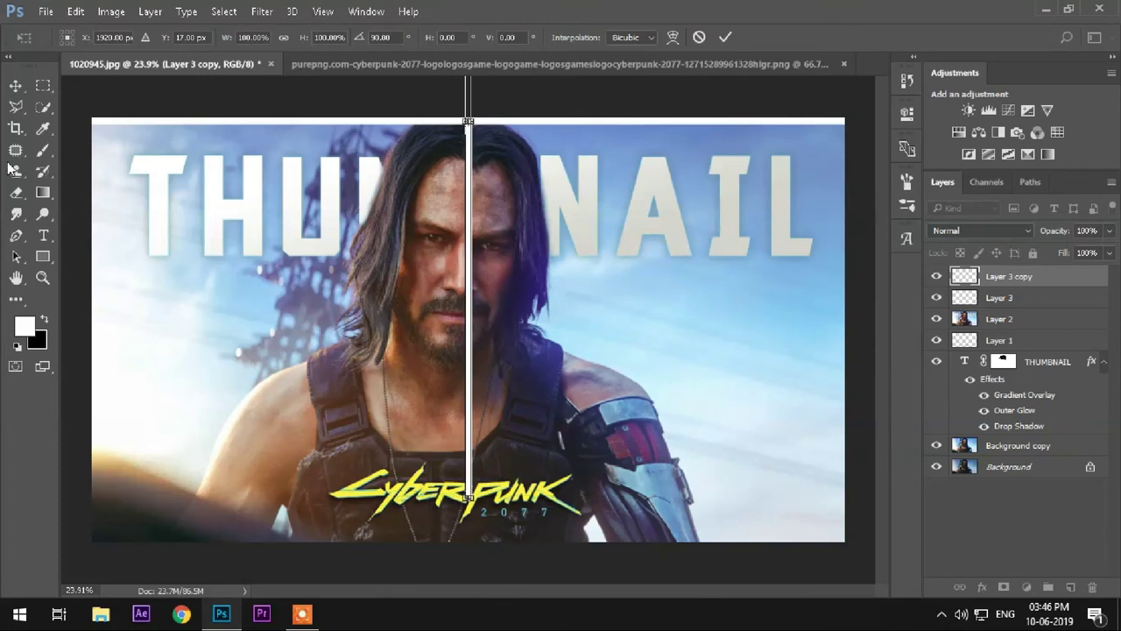
pyautogui.click(15, 85)
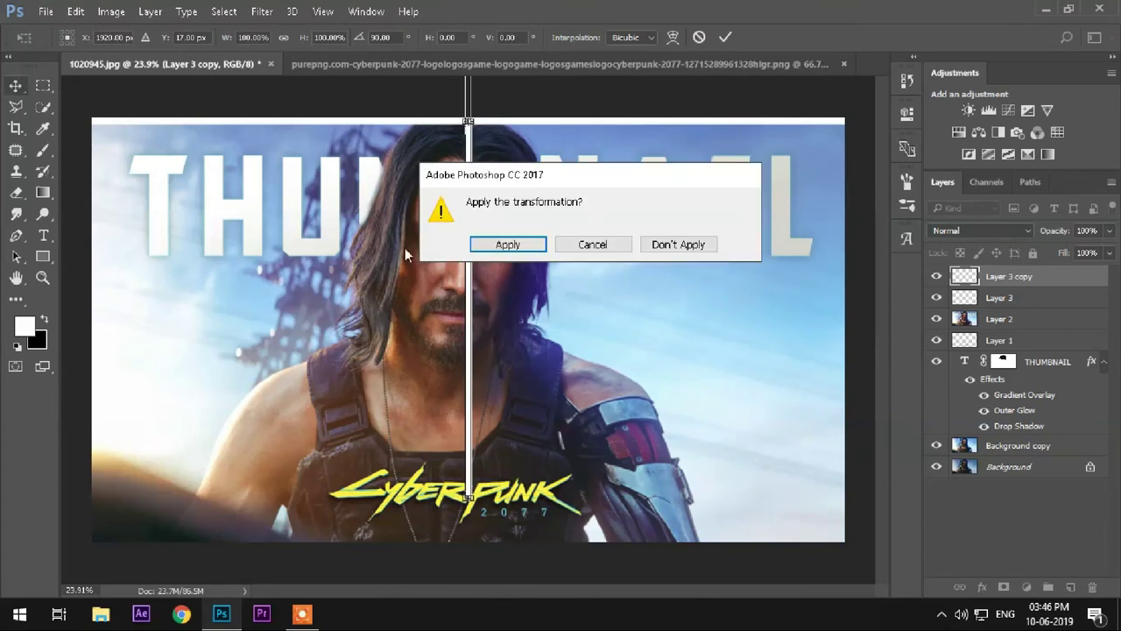
pyautogui.click(524, 247)
# Step: Place strip copies along the left, right and bottom edges of the image
pyautogui.moveTo(470, 249); pyautogui.dragTo(95, 303)
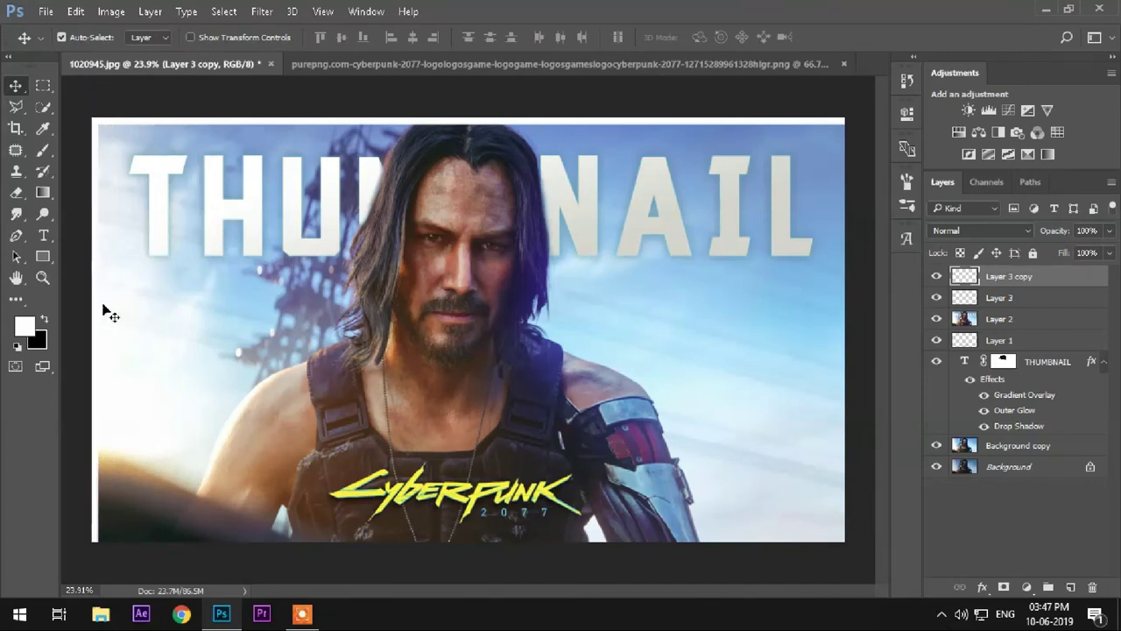
pyautogui.moveTo(735, 464); pyautogui.dragTo(721, 458)
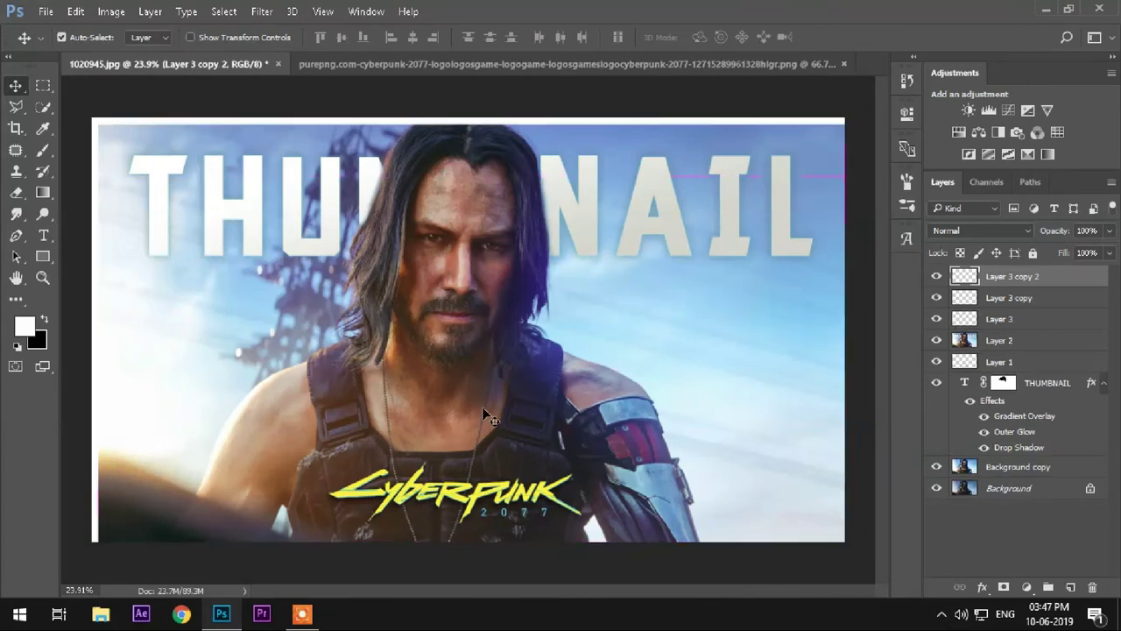
pyautogui.moveTo(98, 362); pyautogui.dragTo(841, 386)
pyautogui.click(1012, 321)
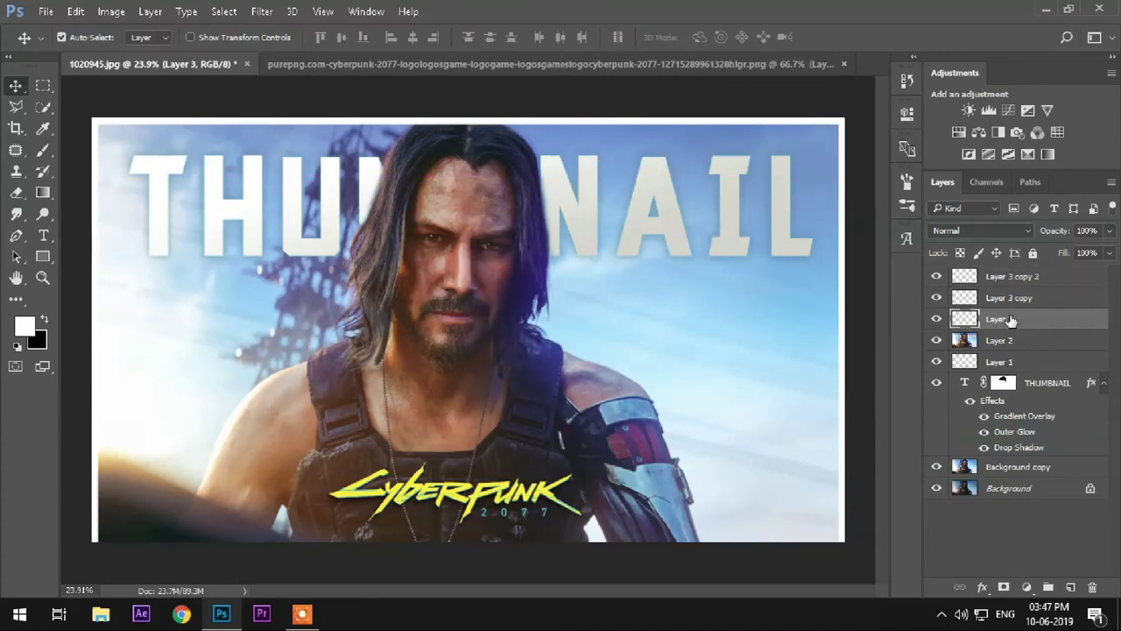
pyautogui.hotkey('ctrl', 'j')
pyautogui.moveTo(545, 127); pyautogui.dragTo(554, 542)
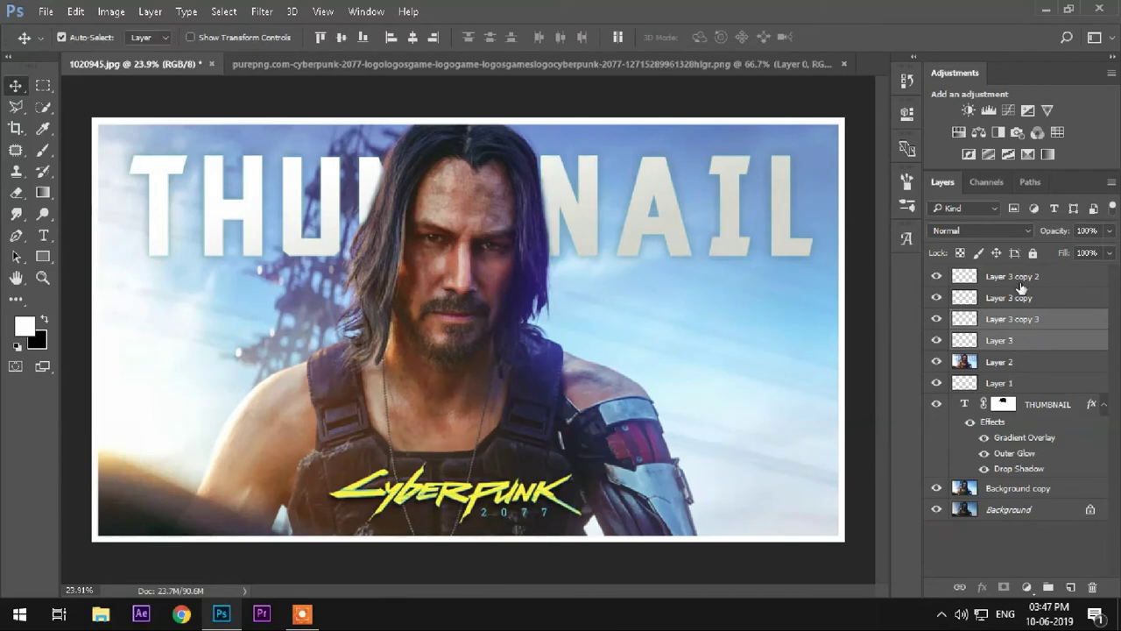
# Step: Select all four strip layers and merge them into Layer 3 copy 2
pyautogui.keyDown('ctrl'); pyautogui.click(1022, 298); pyautogui.keyUp('ctrl')
pyautogui.keyDown('ctrl'); pyautogui.click(1015, 341); pyautogui.keyUp('ctrl')
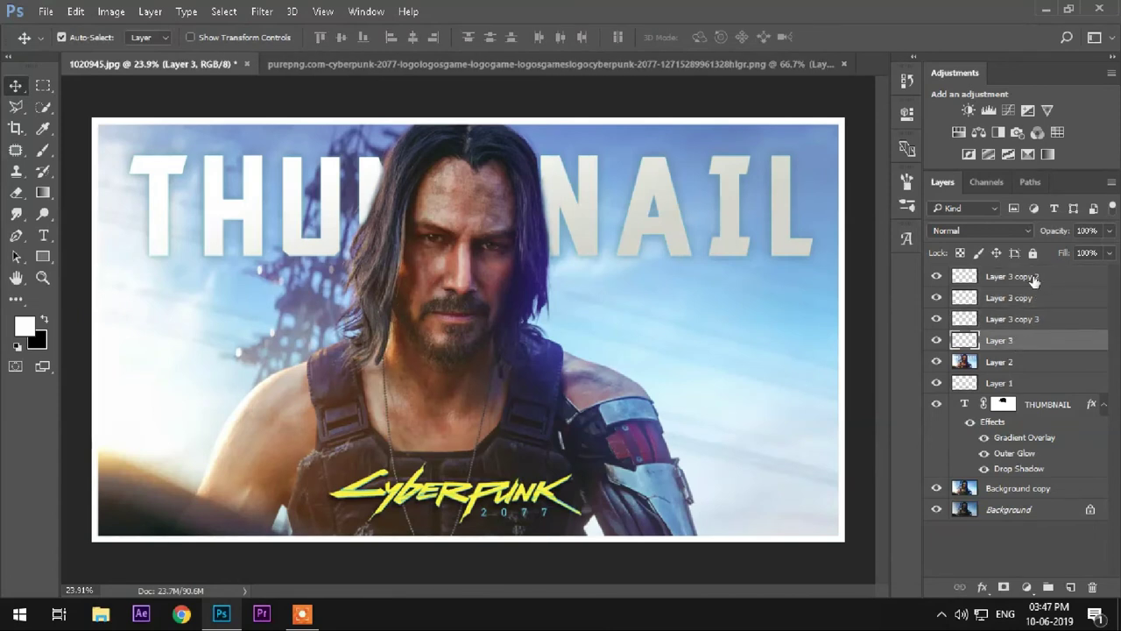
pyautogui.keyDown('ctrl'); pyautogui.click(1031, 279); pyautogui.keyUp('ctrl')
pyautogui.hotkey('ctrl', 'e')
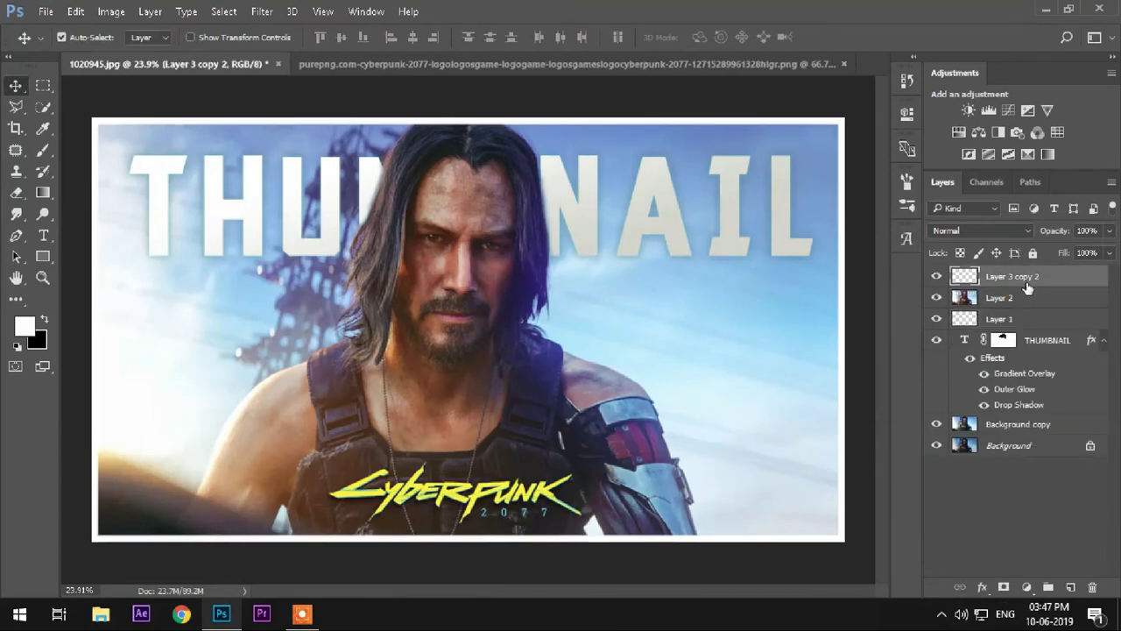
# Step: Load the border as a selection on a new layer and set a ff981e-to-2b88f4 gradient
pyautogui.keyDown('ctrl'); pyautogui.click(967, 276); pyautogui.keyUp('ctrl')
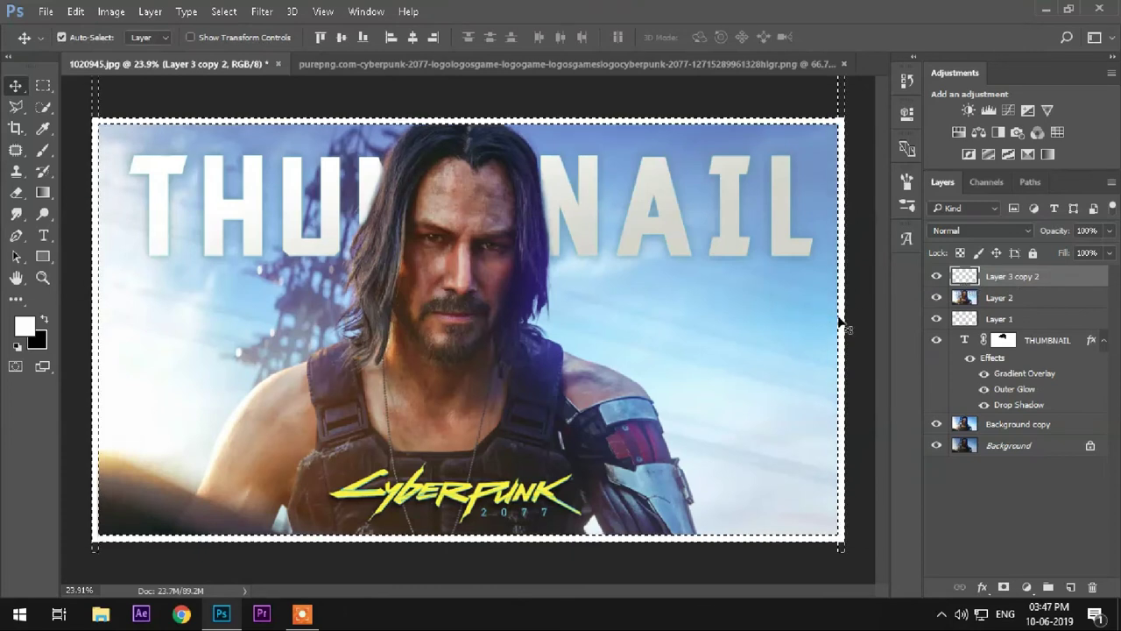
pyautogui.click(1070, 589)
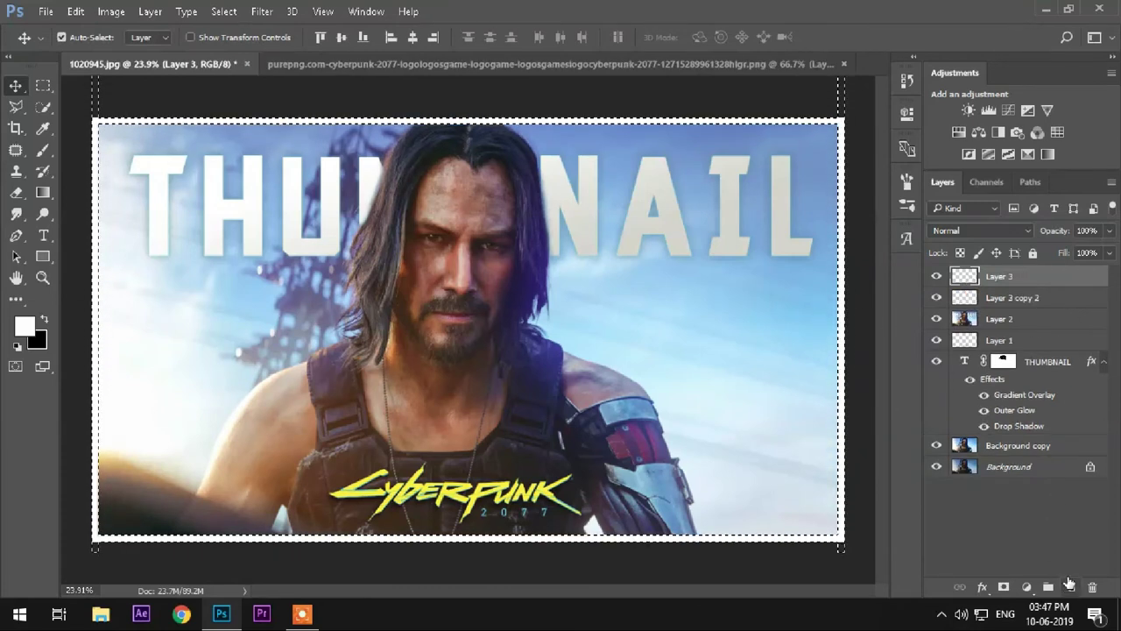
pyautogui.click(46, 193)
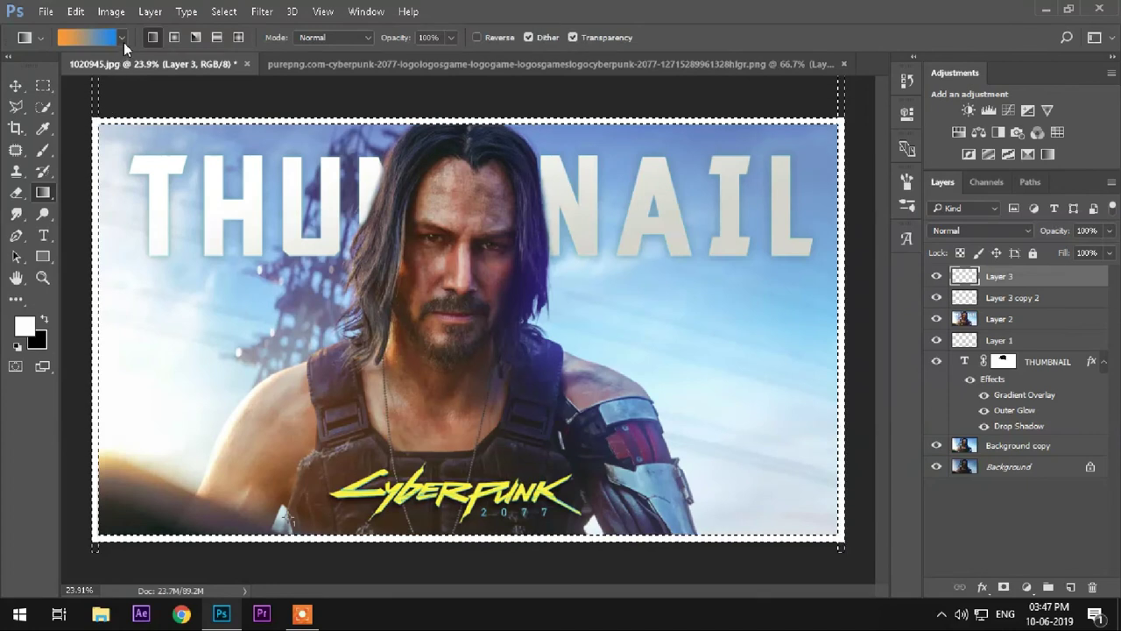
pyautogui.click(98, 35)
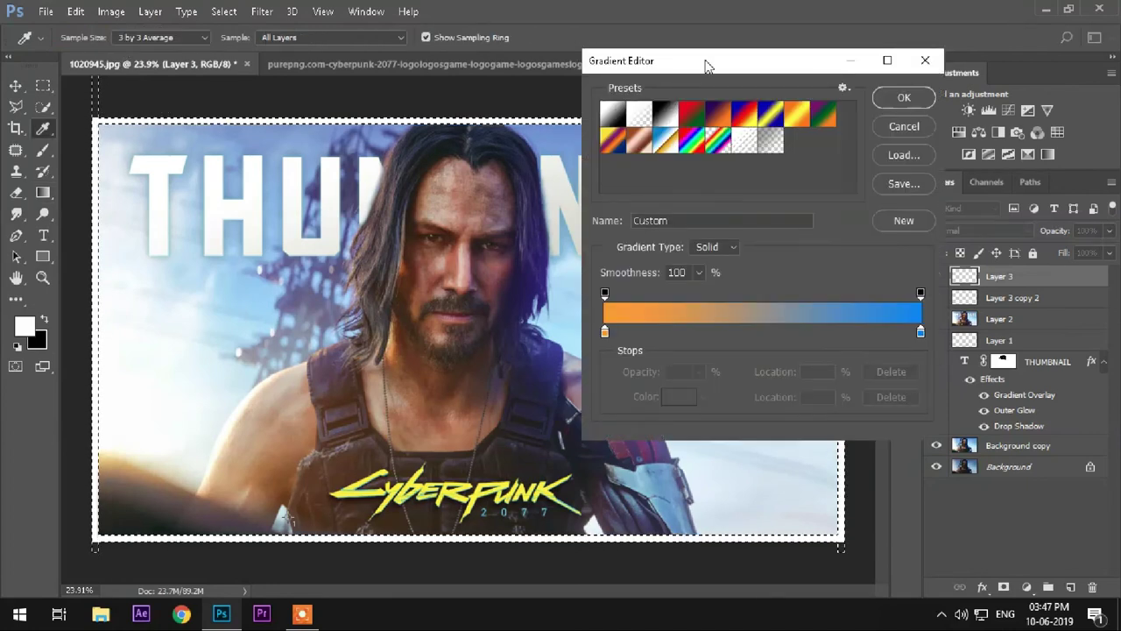
pyautogui.click(921, 331)
pyautogui.click(680, 397)
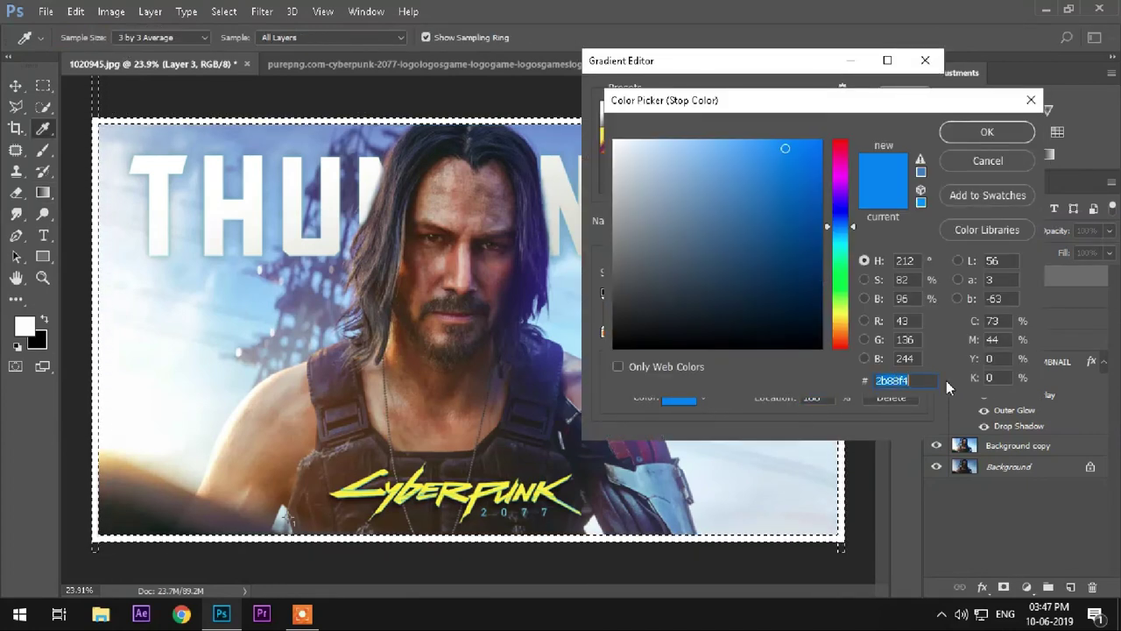
pyautogui.click(1023, 138)
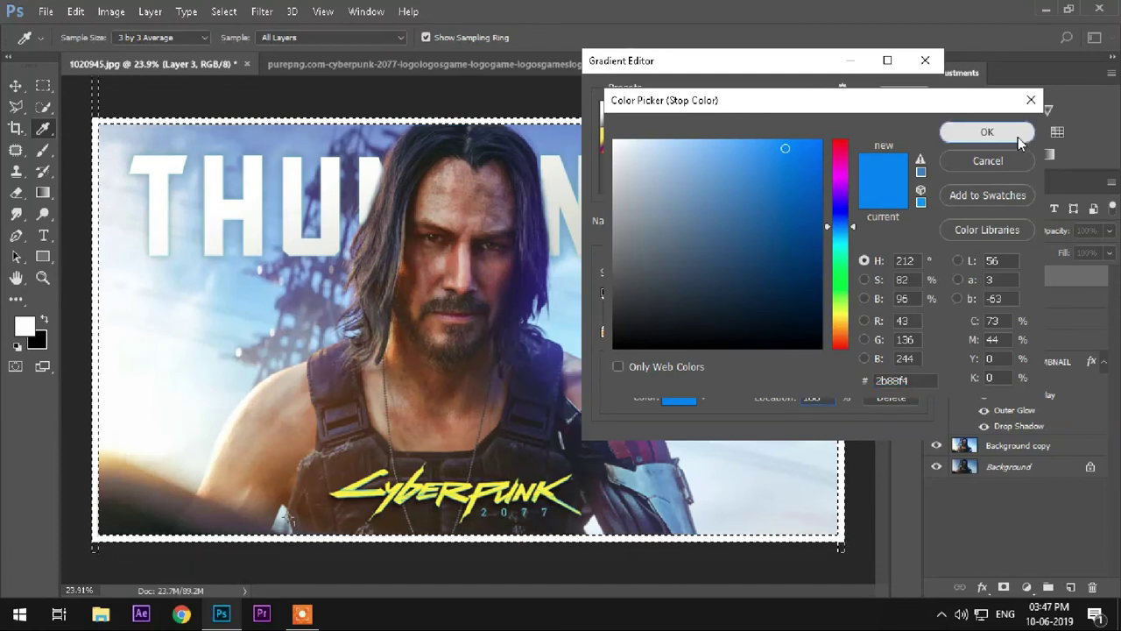
pyautogui.click(606, 333)
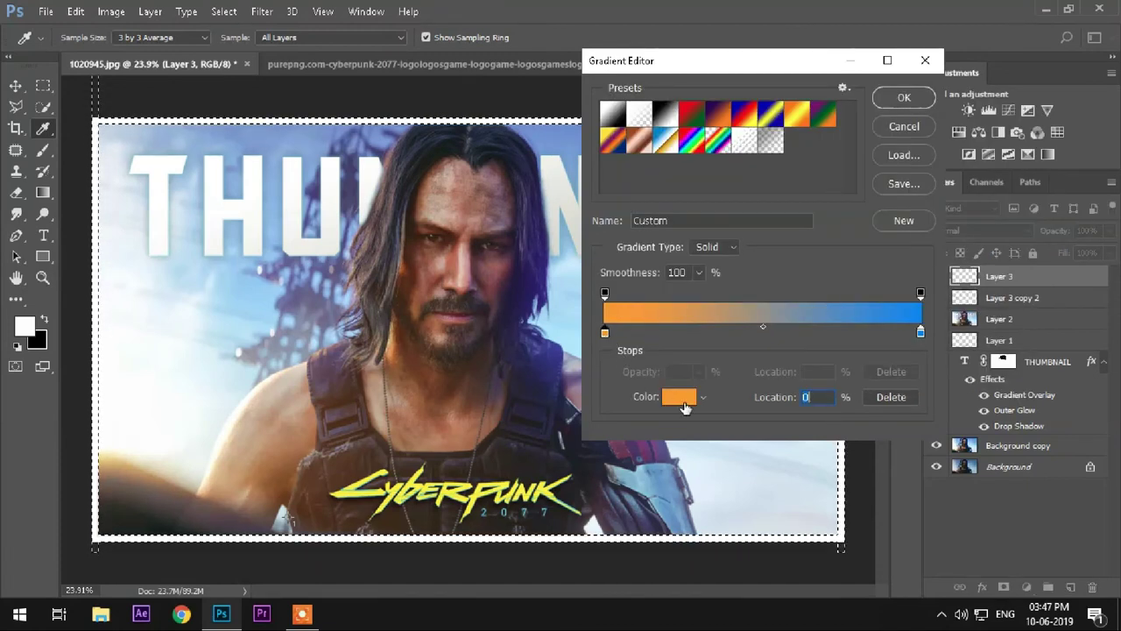
pyautogui.click(682, 398)
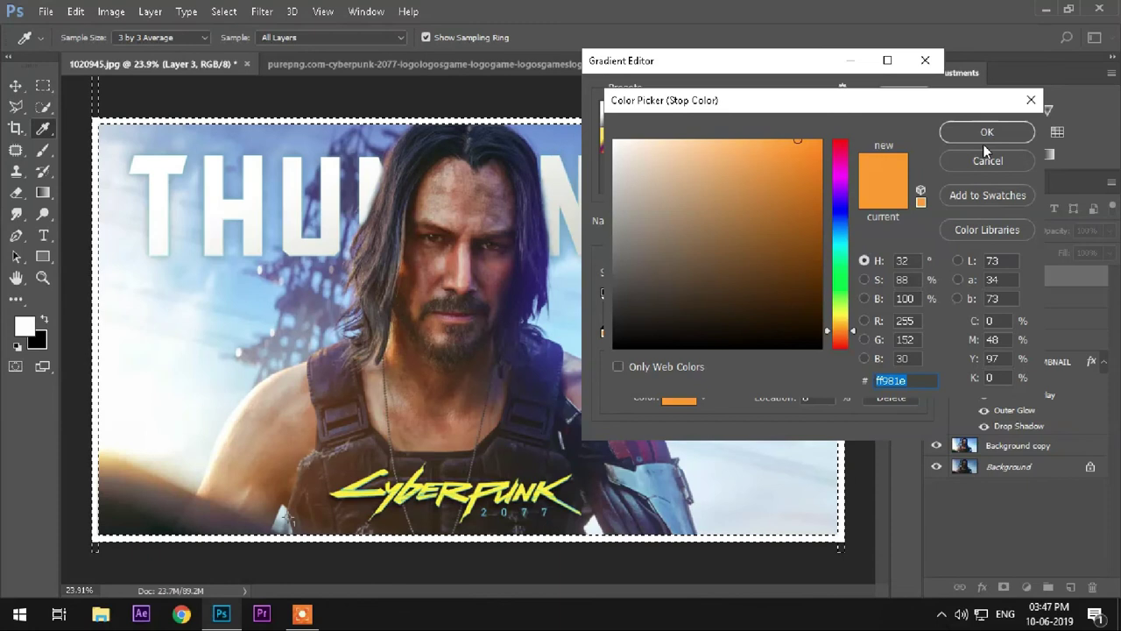
pyautogui.click(985, 139)
pyautogui.click(898, 98)
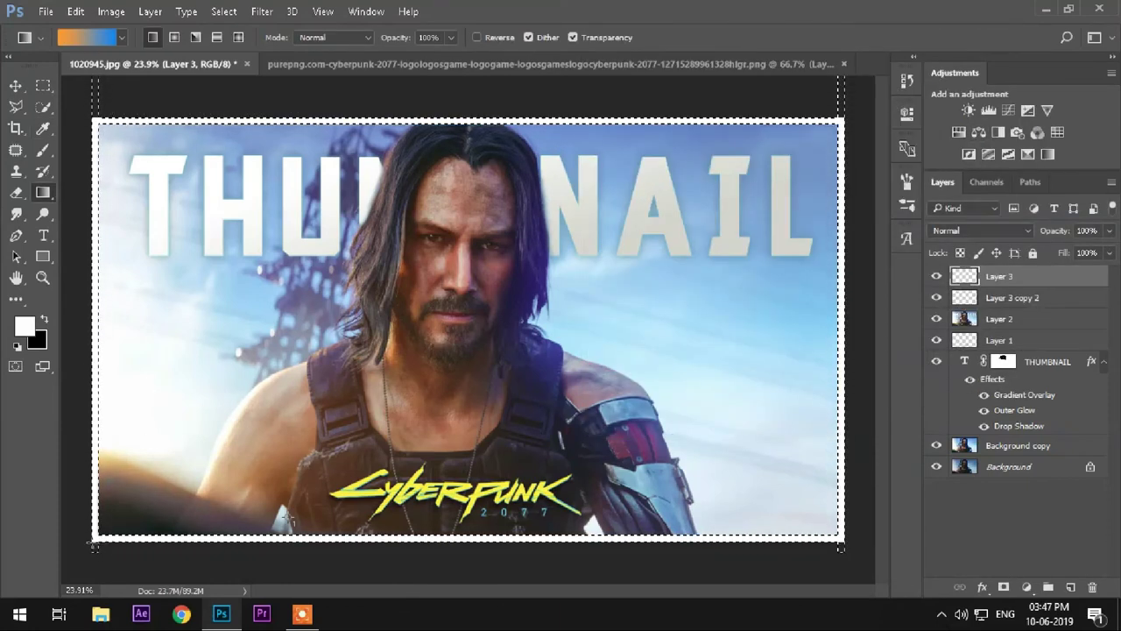
# Step: Fill the border diagonally with the orange-to-blue gradient and clear the selection
pyautogui.moveTo(197, 507); pyautogui.dragTo(765, 160)
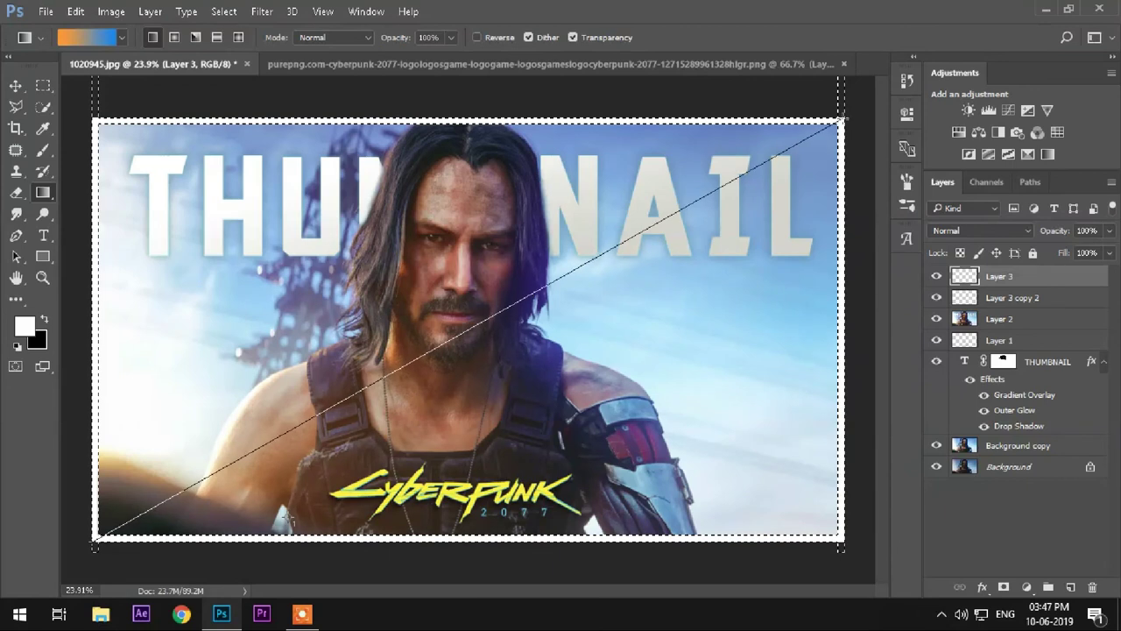
pyautogui.moveTo(844, 116); pyautogui.dragTo(843, 116)
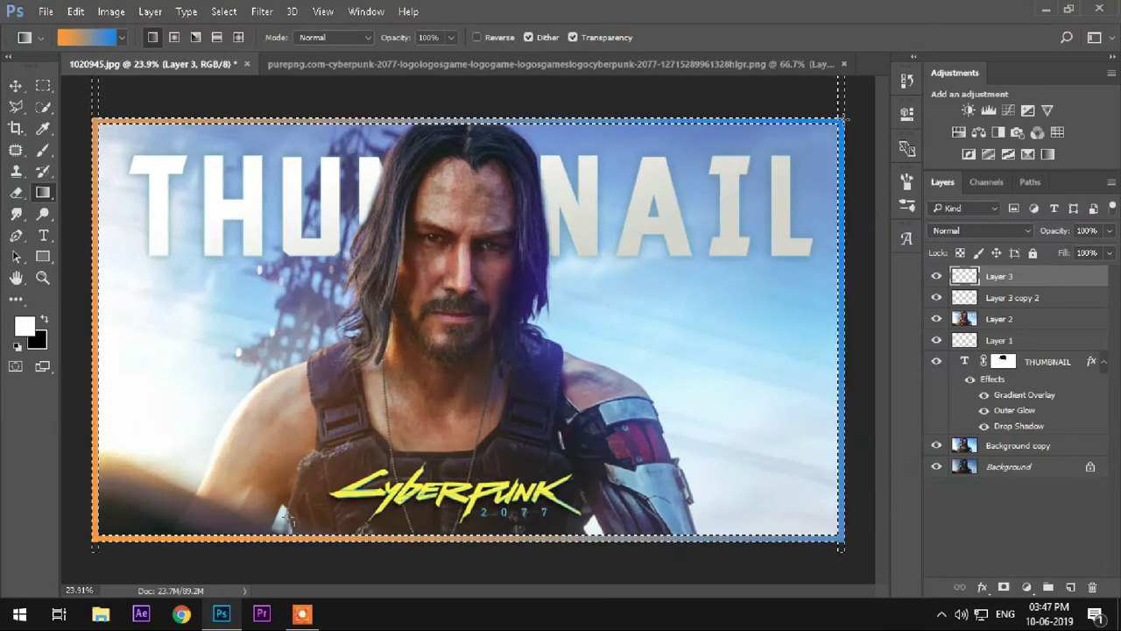
pyautogui.rightClick(203, 306)
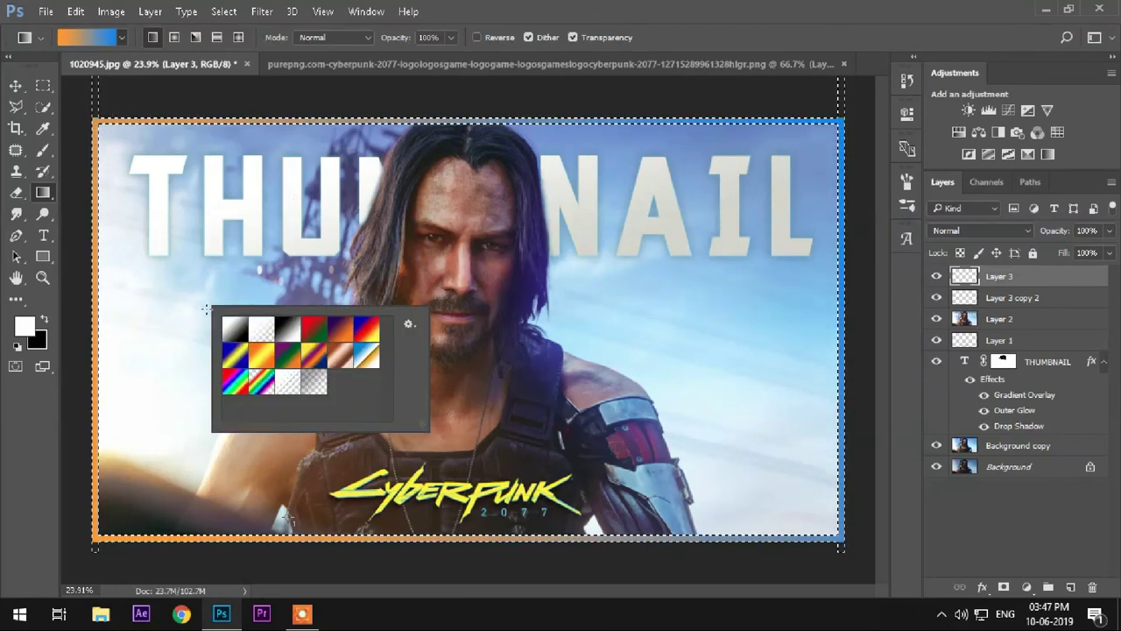
pyautogui.click(16, 85)
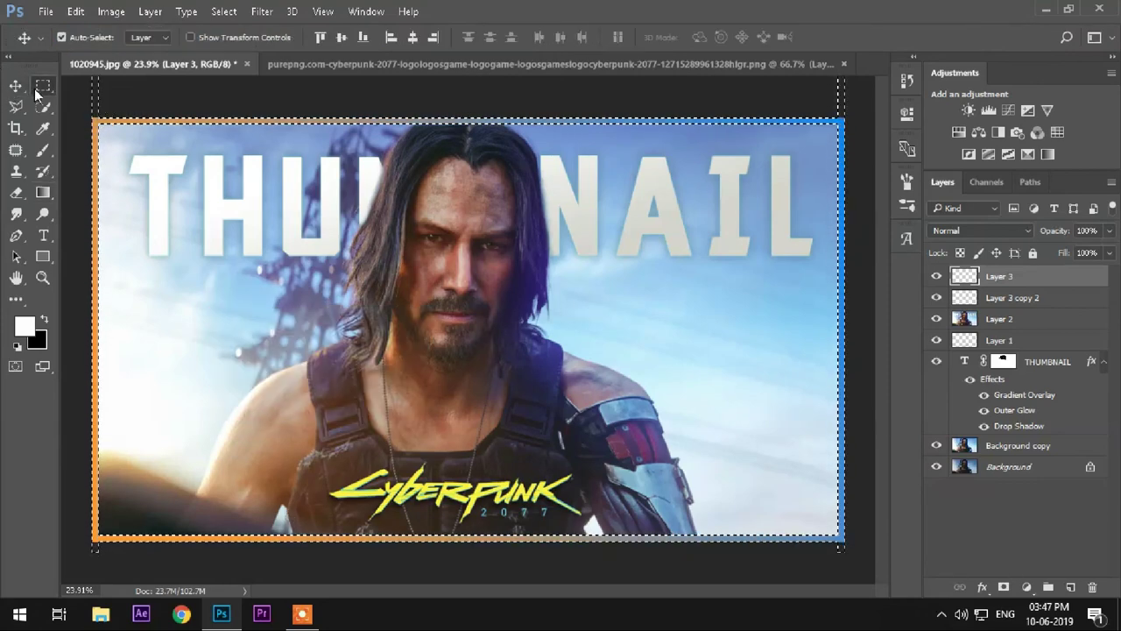
pyautogui.rightClick(273, 252)
pyautogui.click(278, 260)
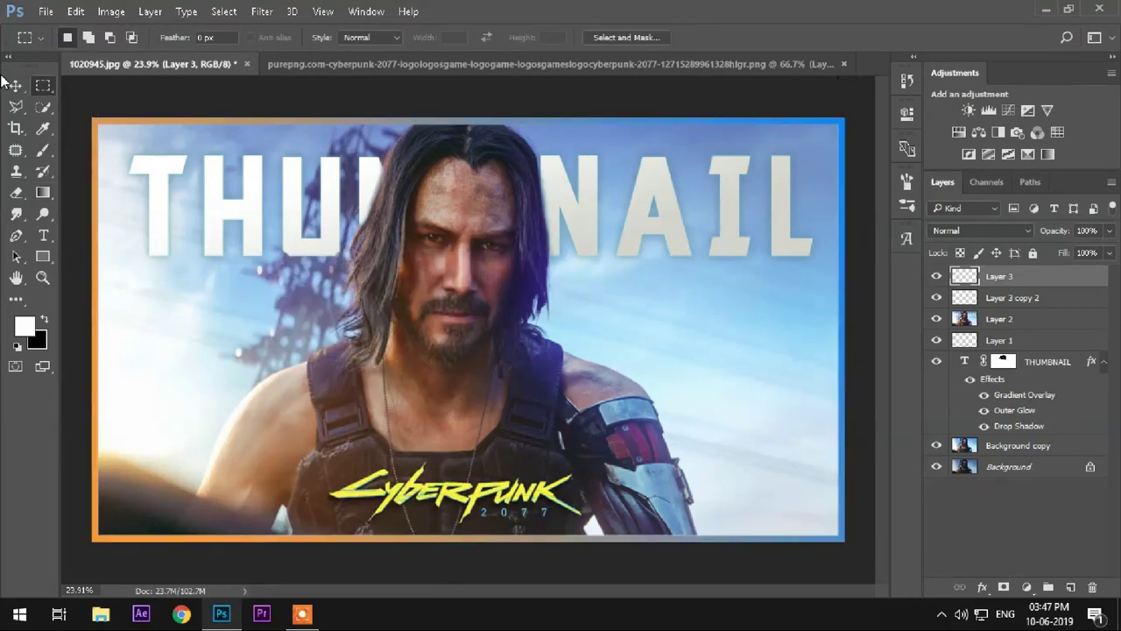